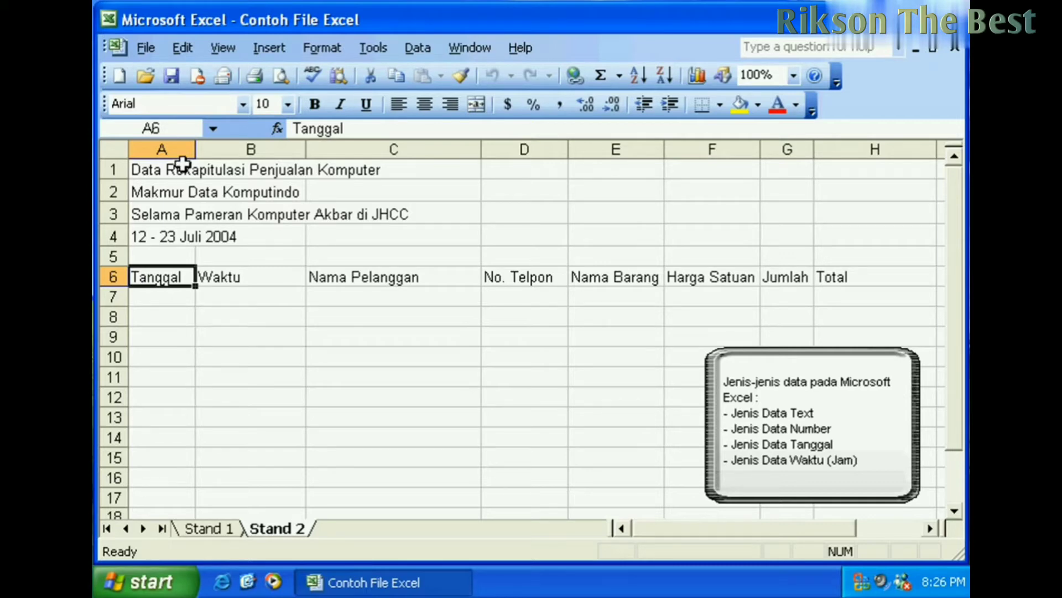
click(168, 244)
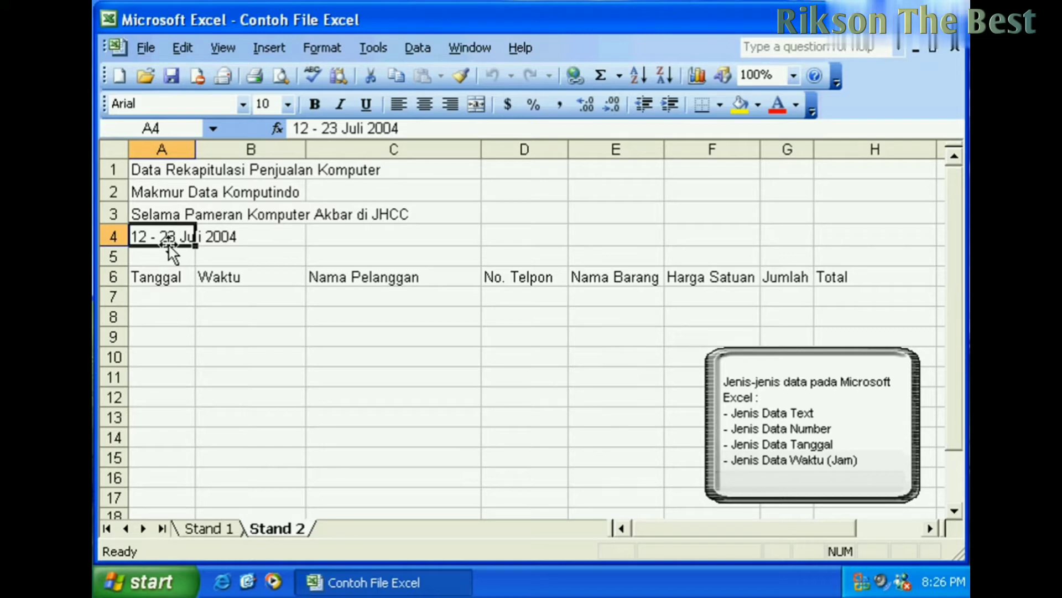
click(161, 194)
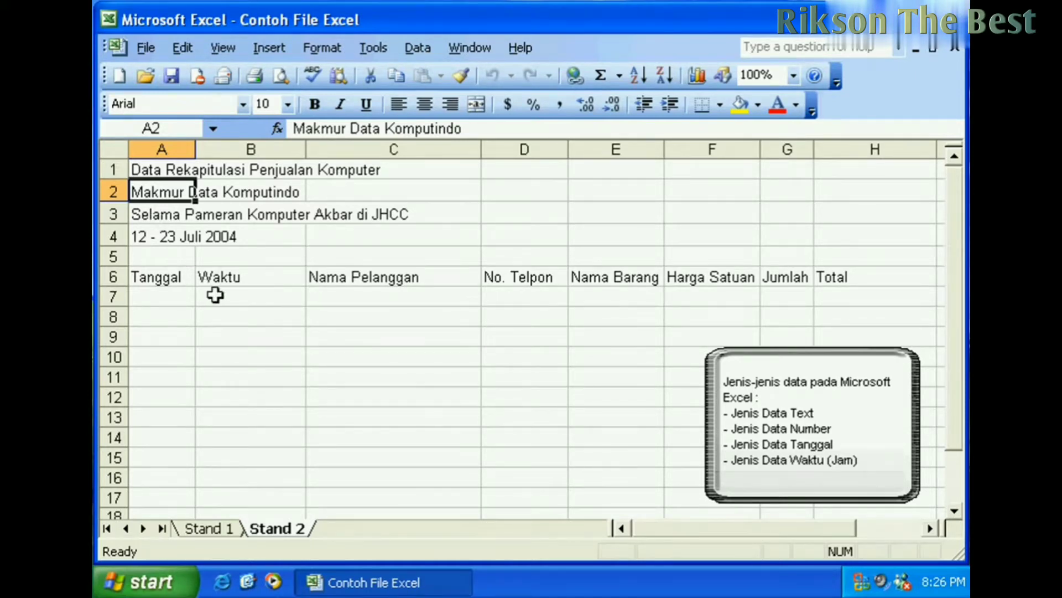
click(227, 278)
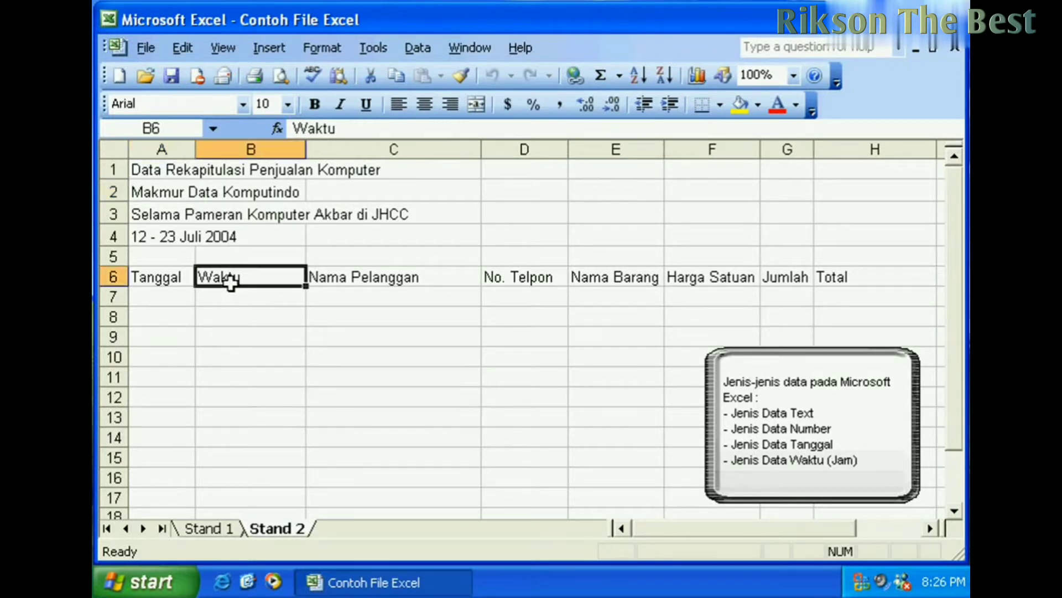
click(184, 277)
click(238, 283)
click(184, 282)
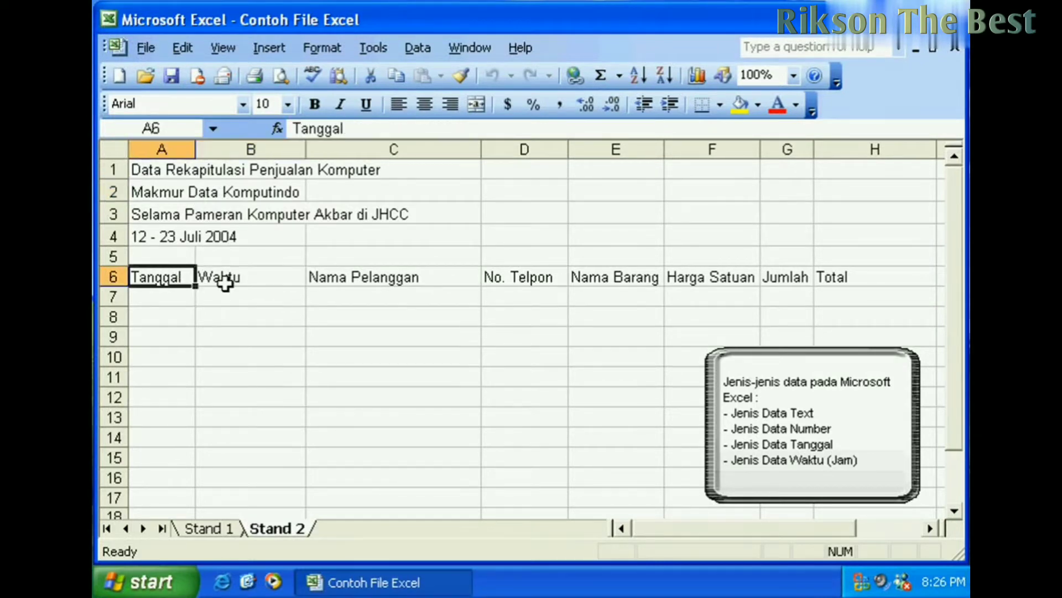
click(225, 280)
click(288, 287)
click(343, 278)
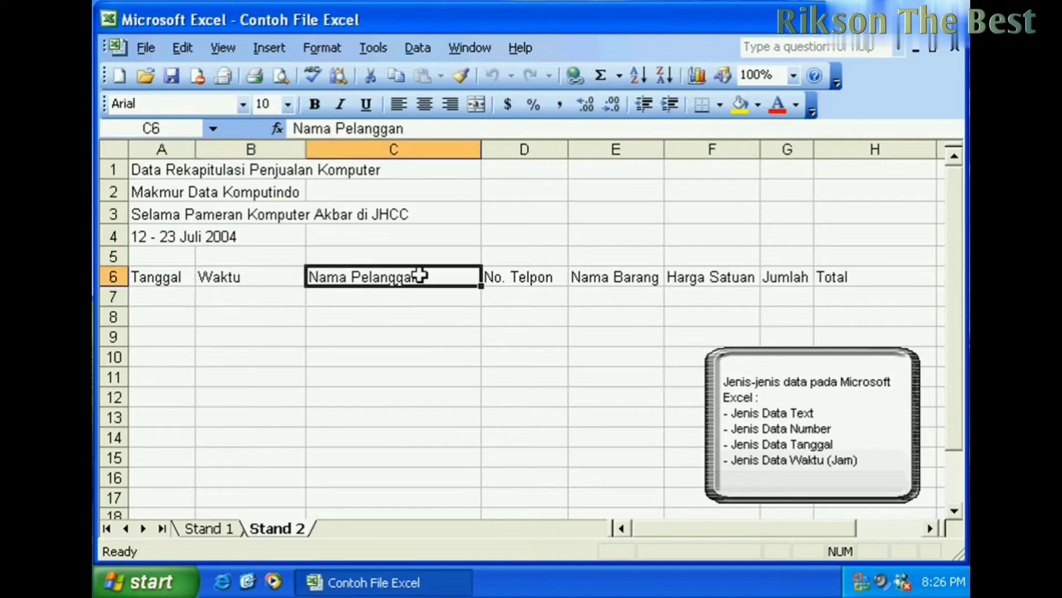
click(527, 273)
click(613, 271)
click(711, 280)
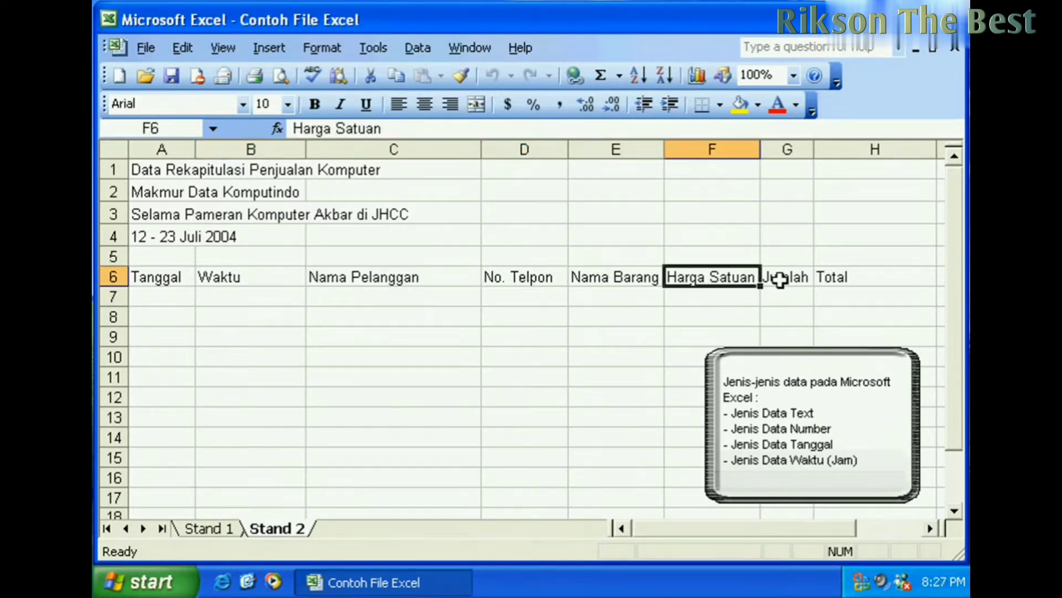
click(802, 277)
click(830, 274)
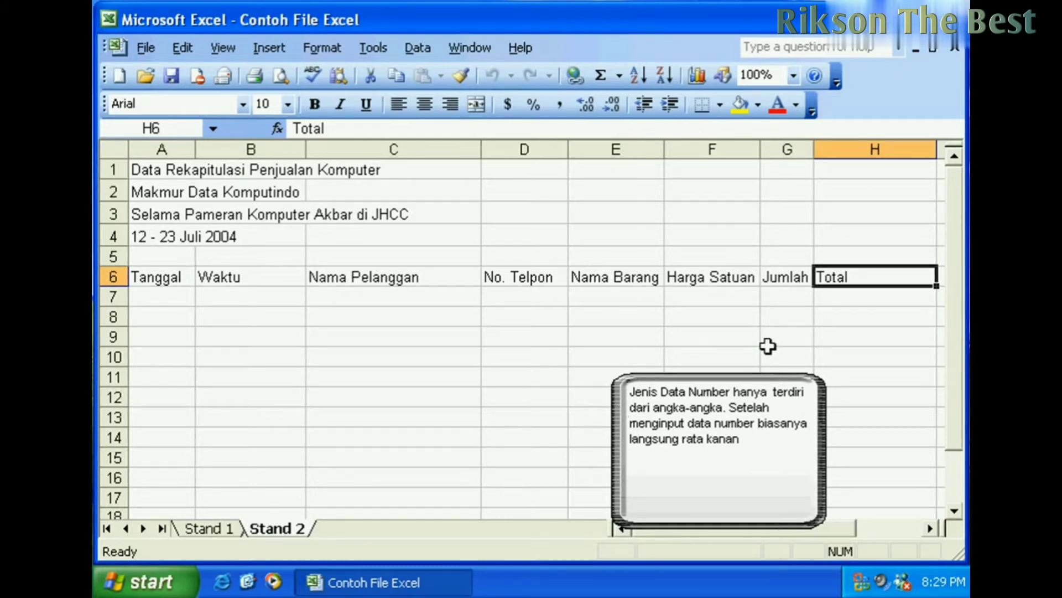
- Enter 80 in F7, the first cell under Harga Satuan
click(725, 299)
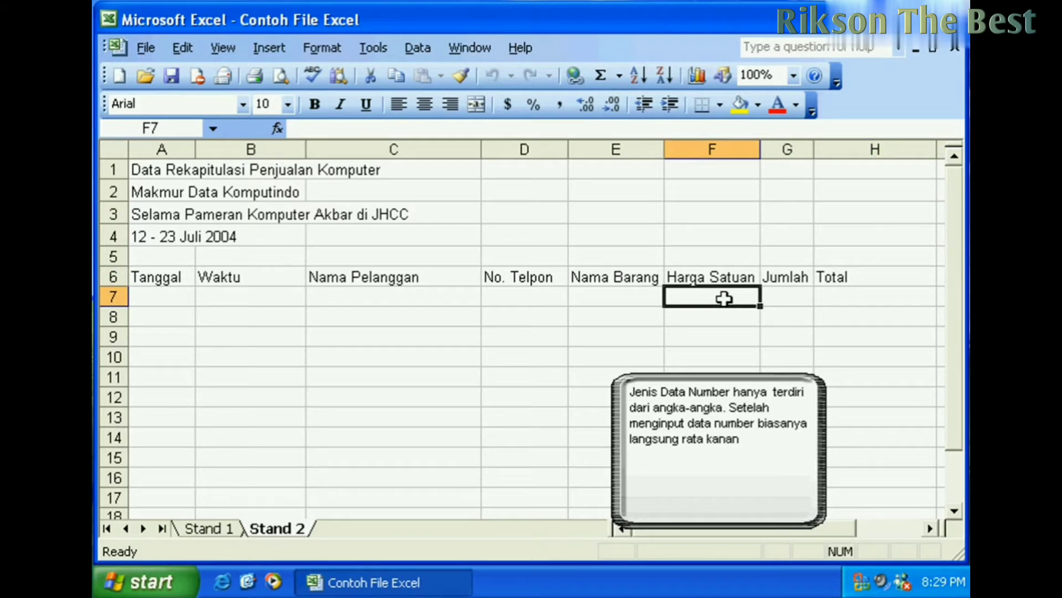
scroll(725, 299, down, 1)
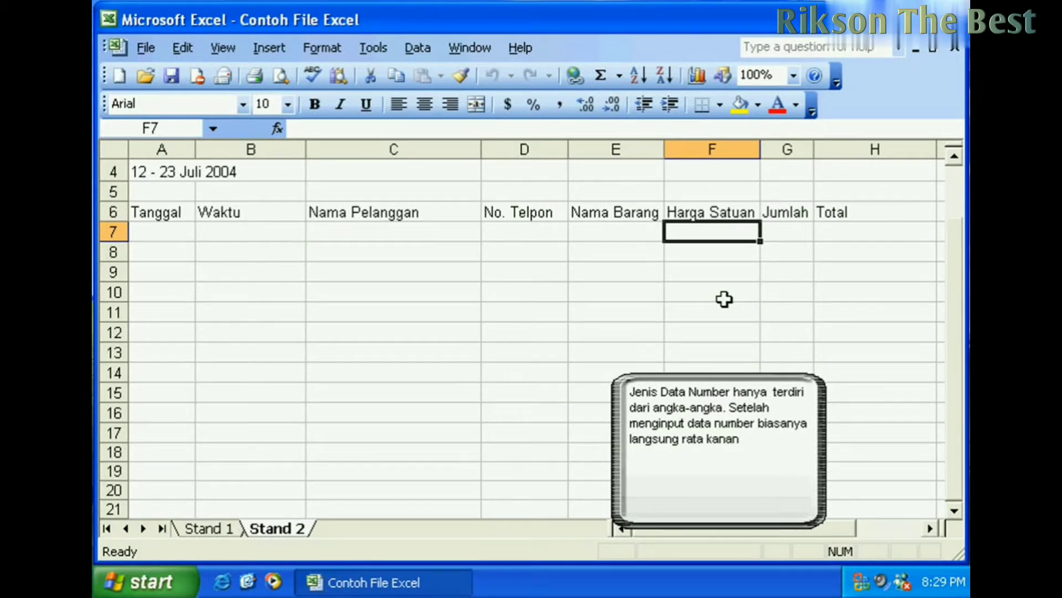
text(80)
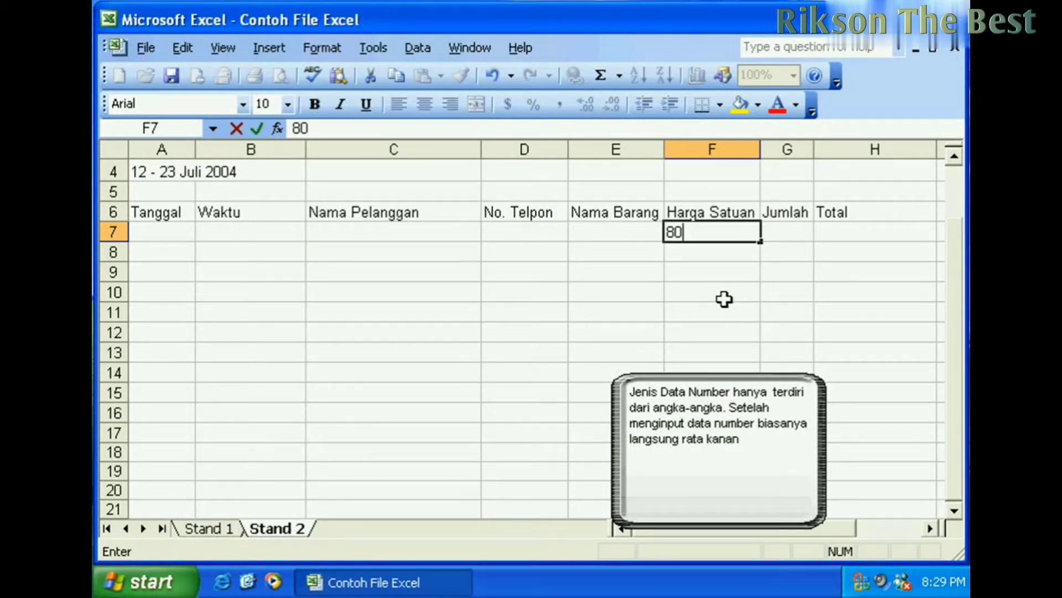
key(Return)
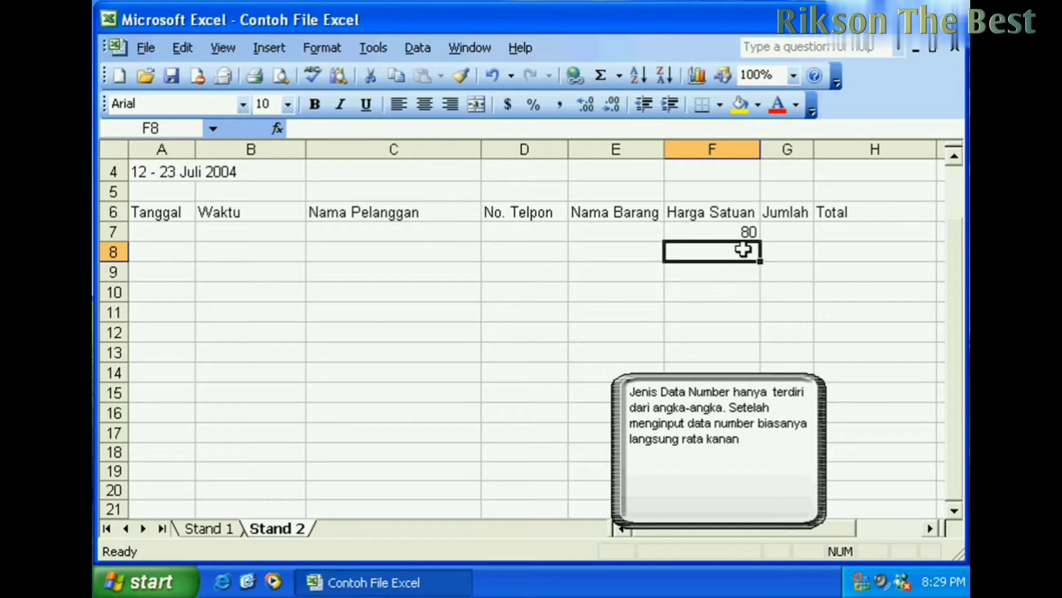
click(748, 233)
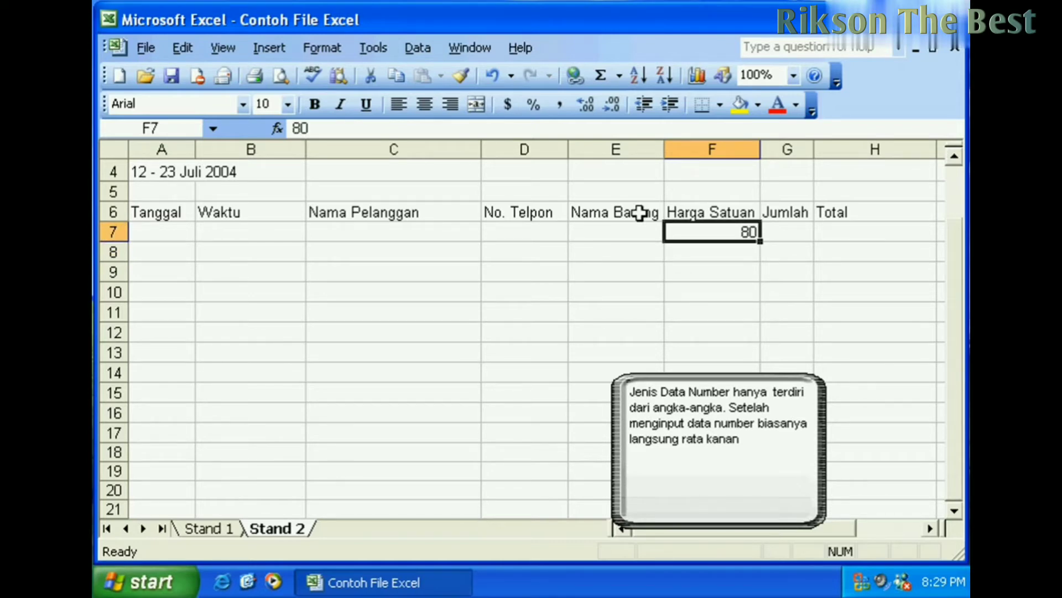
- Enter -45 in F8 and 0 in F9
click(745, 254)
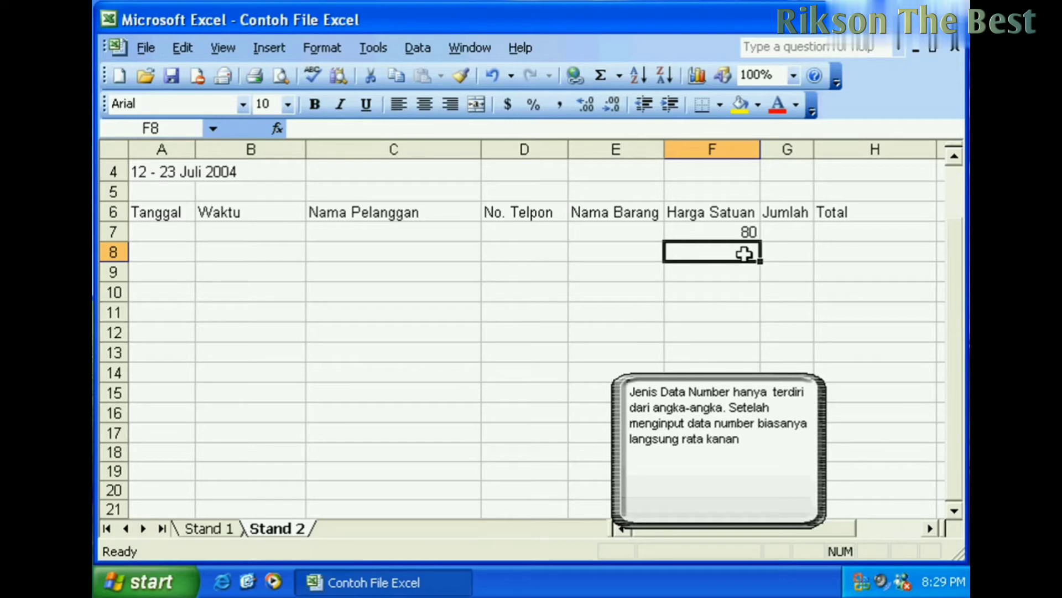
text(-)
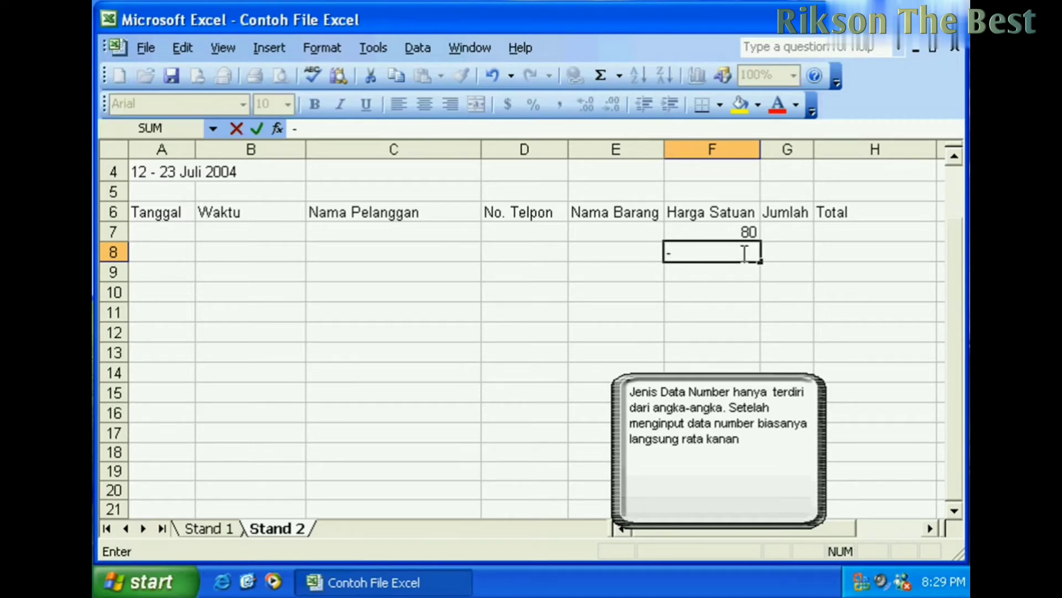
text(45)
key(Return)
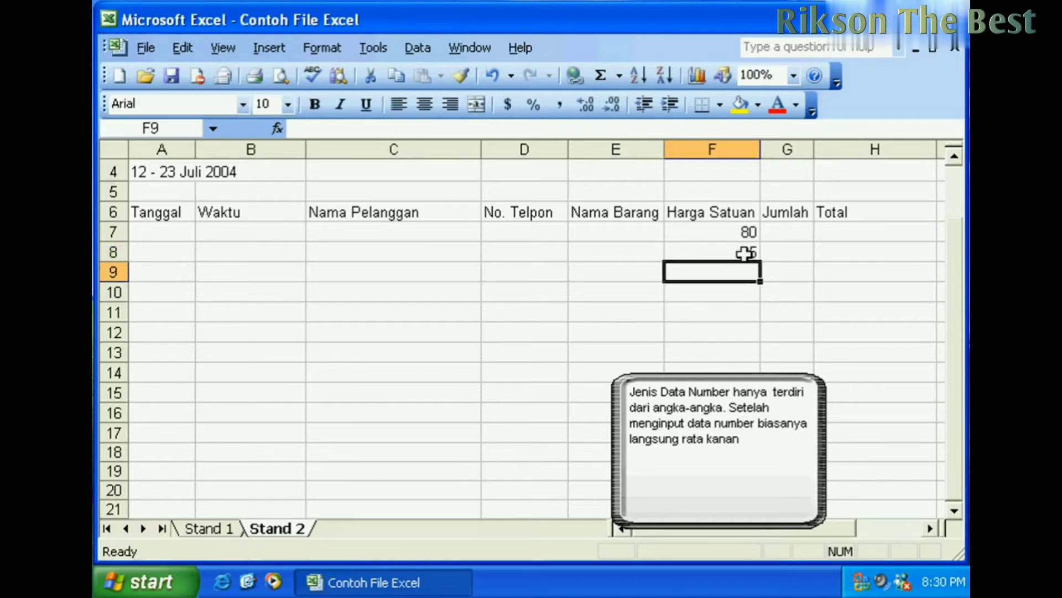
text(0)
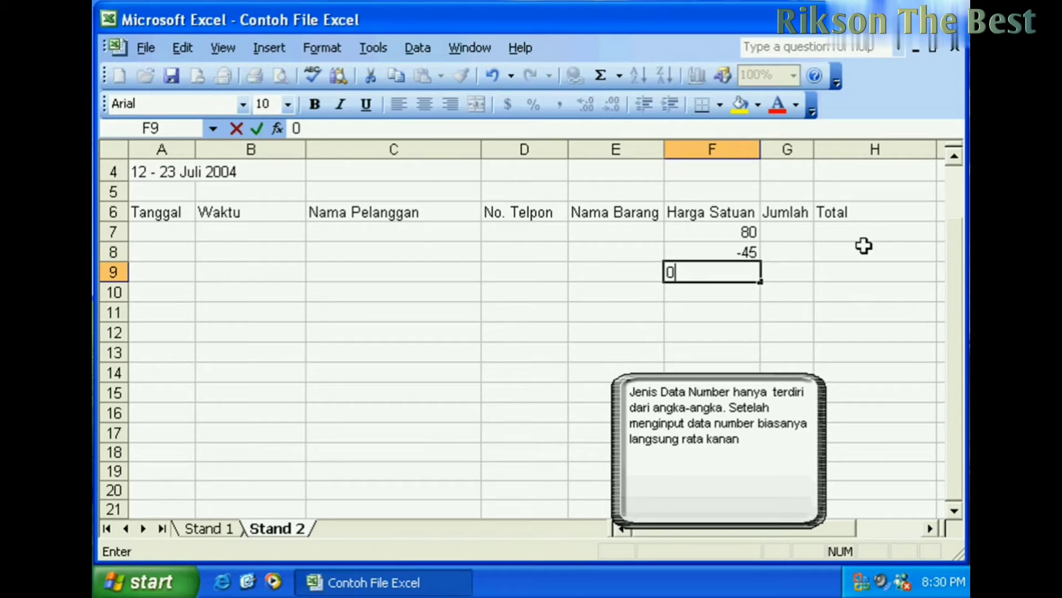
key(Return)
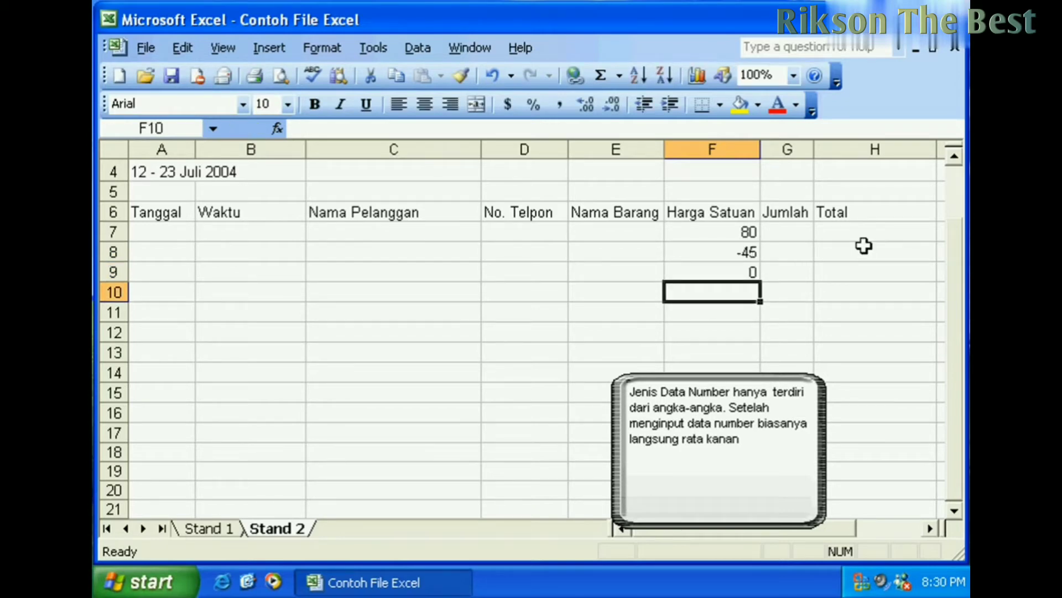
click(533, 233)
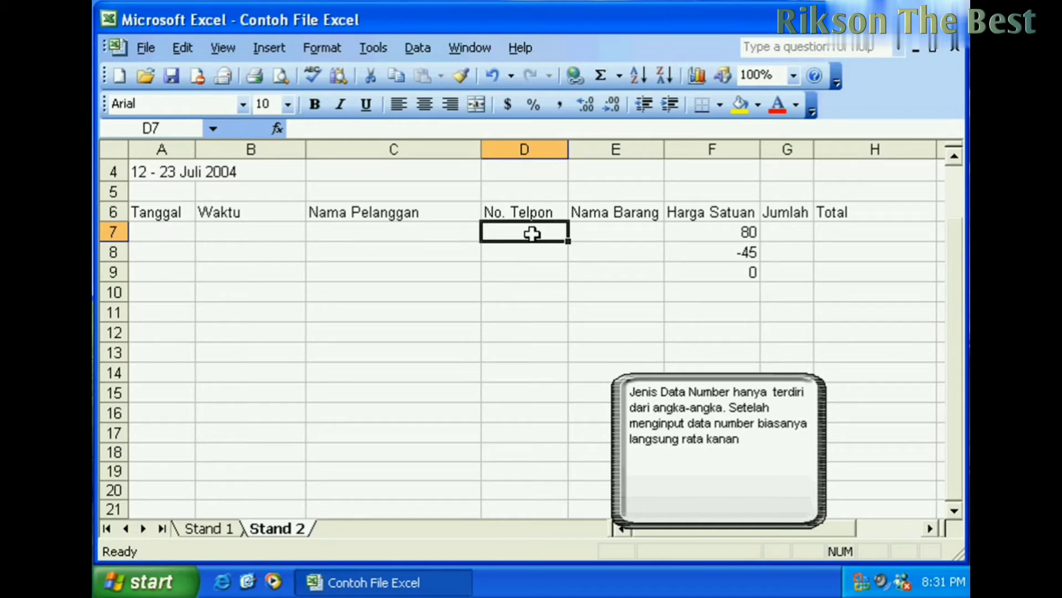
text(8482)
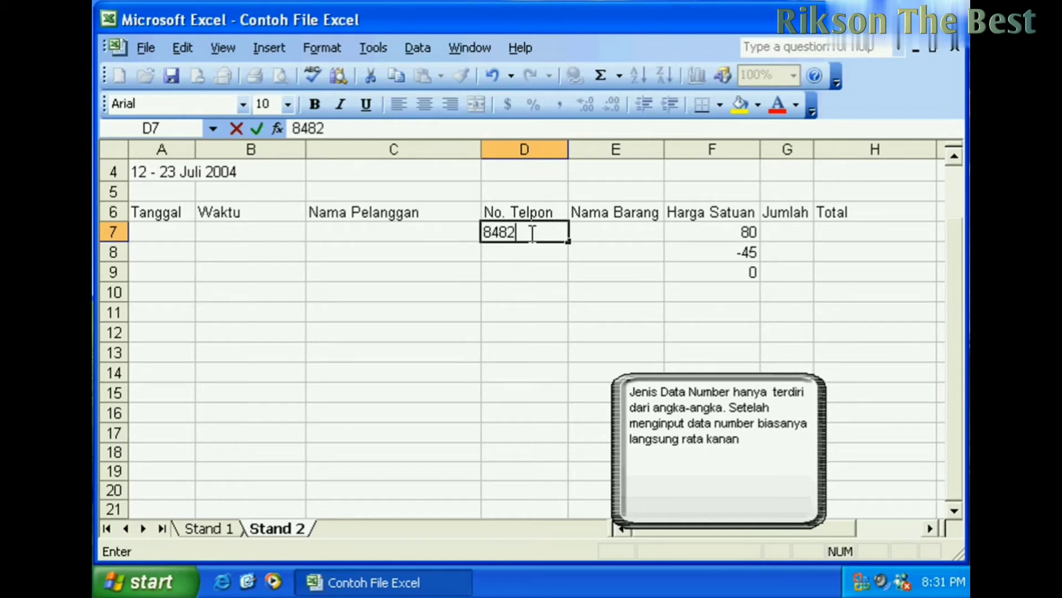
text(501)
key(Return)
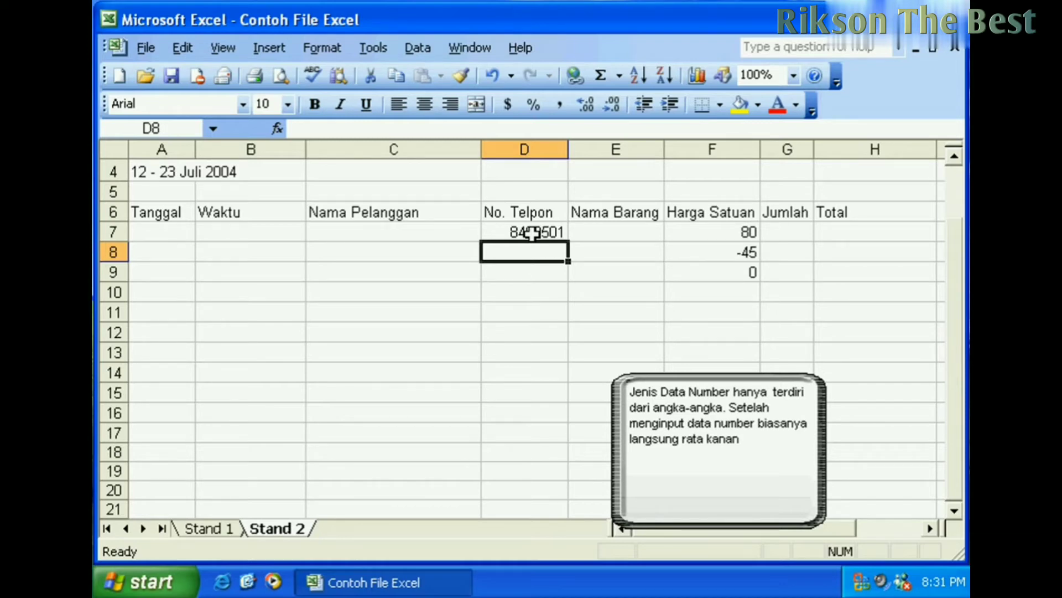
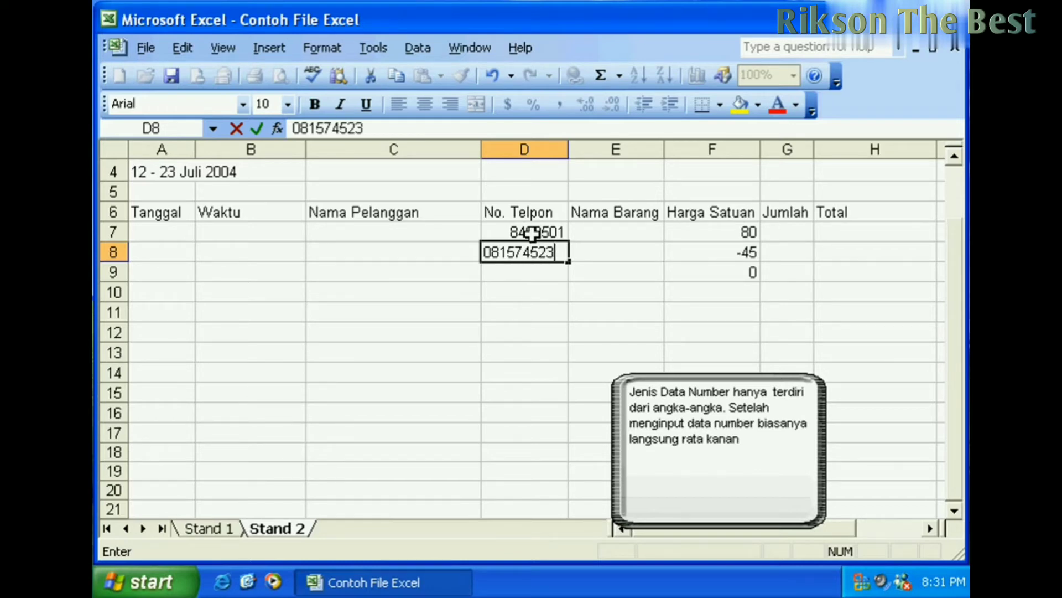
key(Return)
click(530, 252)
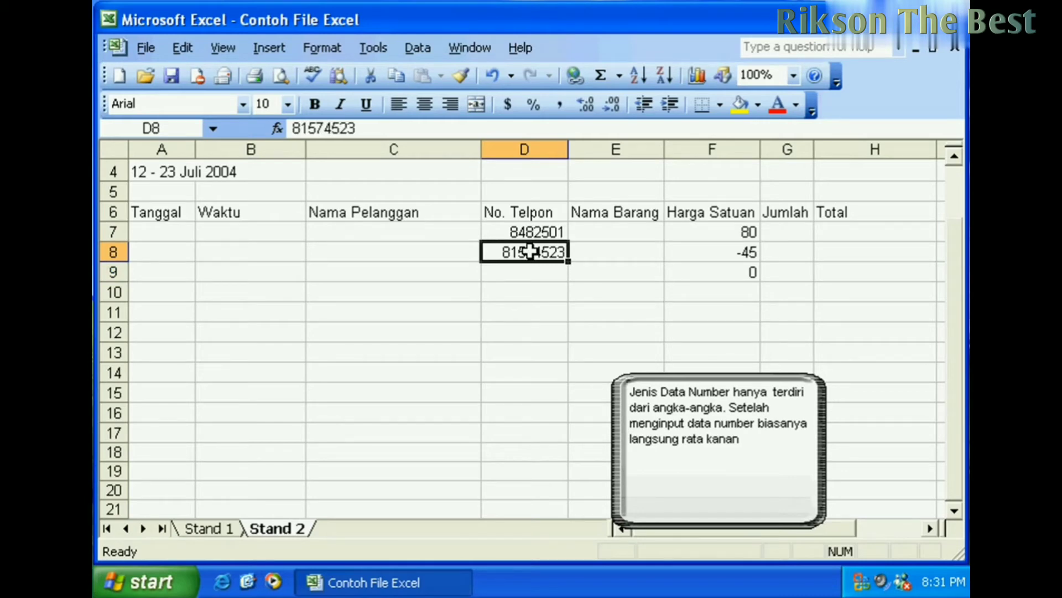
click(539, 233)
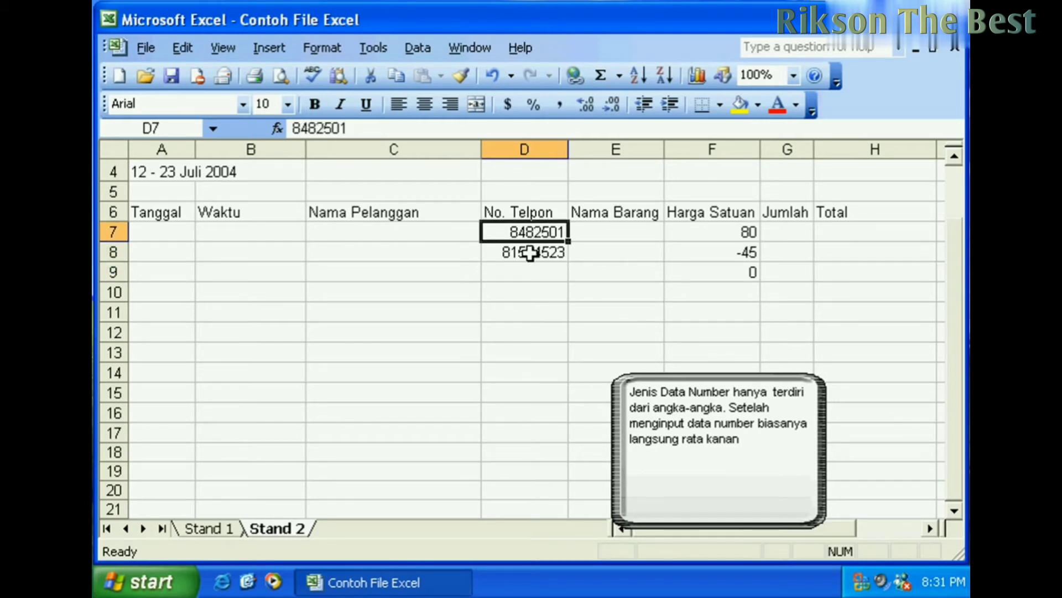
click(528, 250)
click(539, 234)
key(Delete)
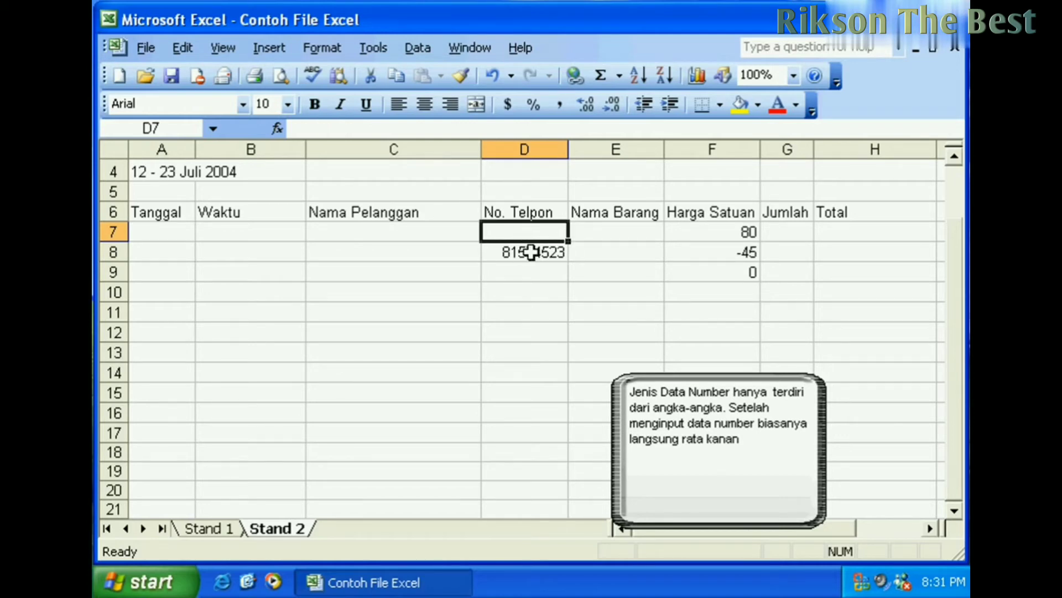
click(529, 251)
key(Delete)
click(537, 231)
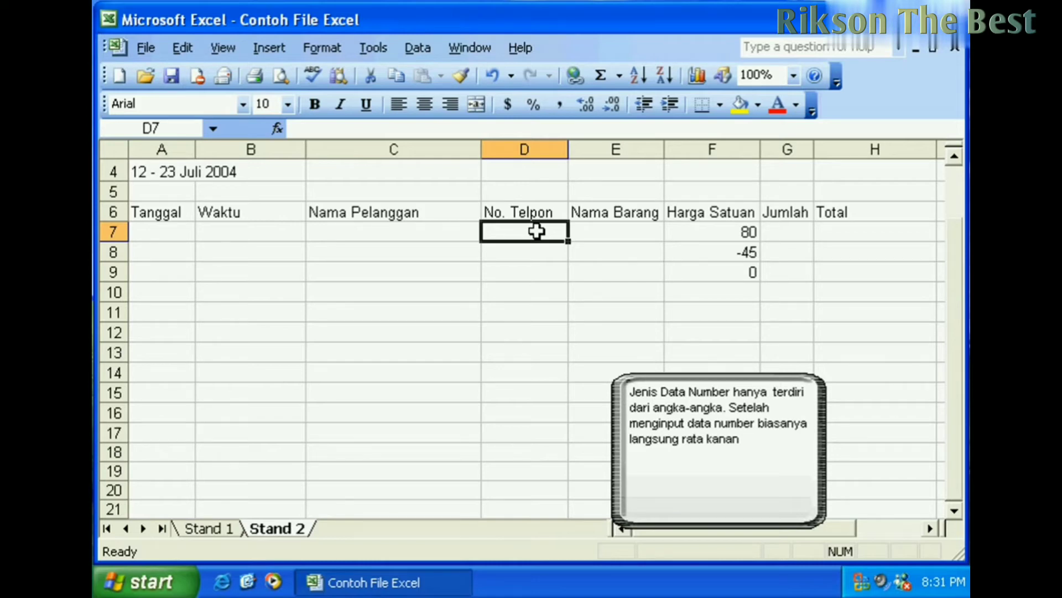
- Enter the two phone numbers in D7 and D8 as text, each with a leading apostrophe
text(')
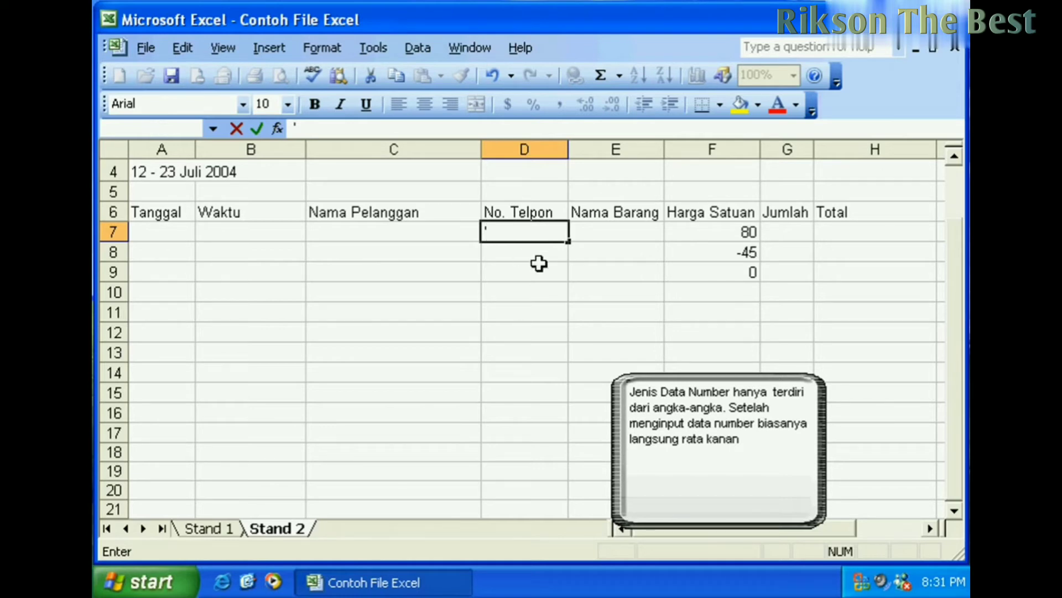
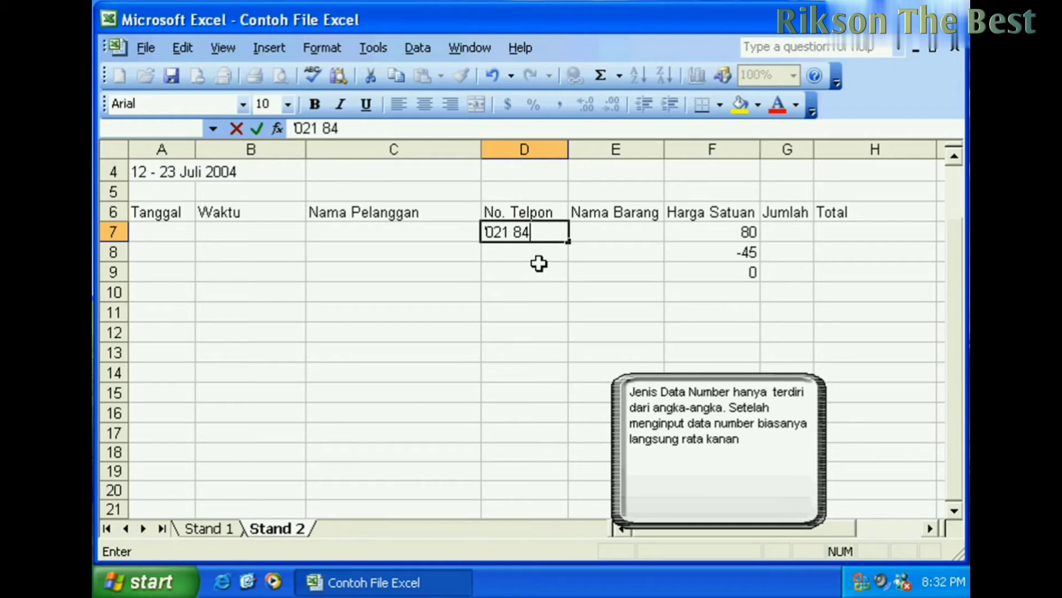
key(Return)
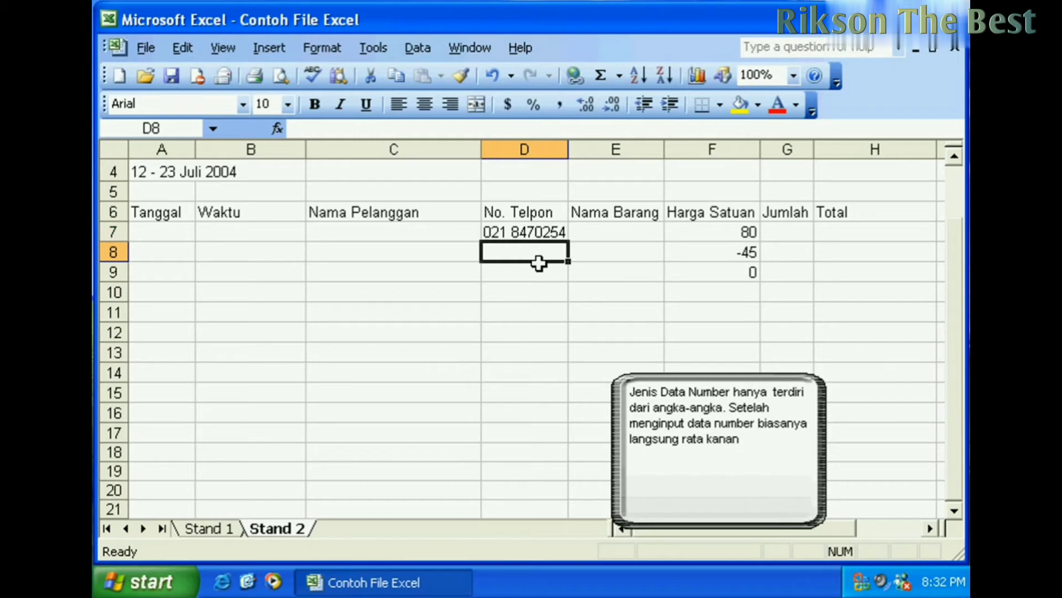
text(')
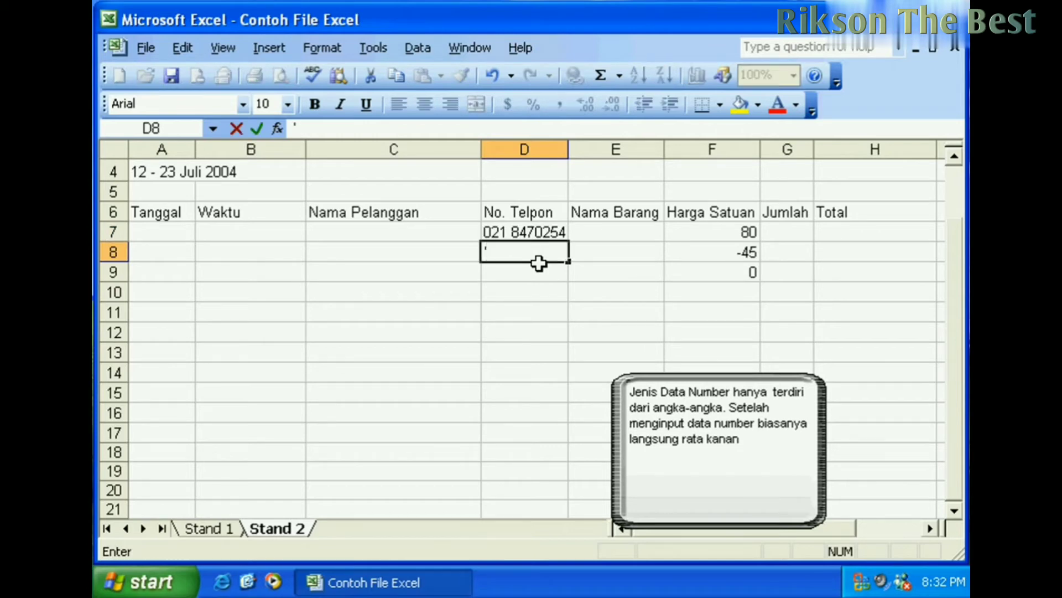
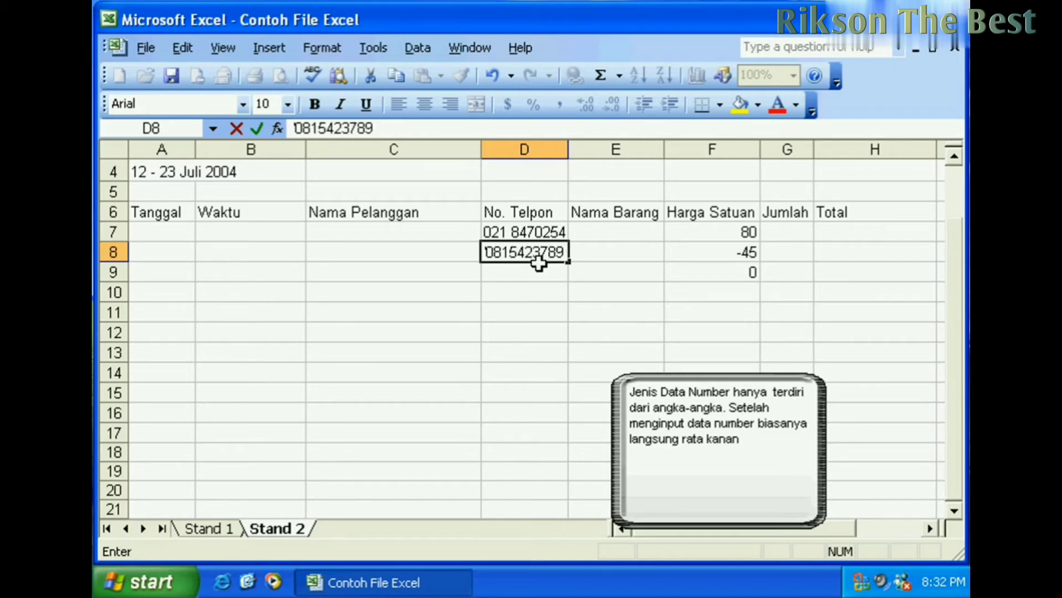
key(Return)
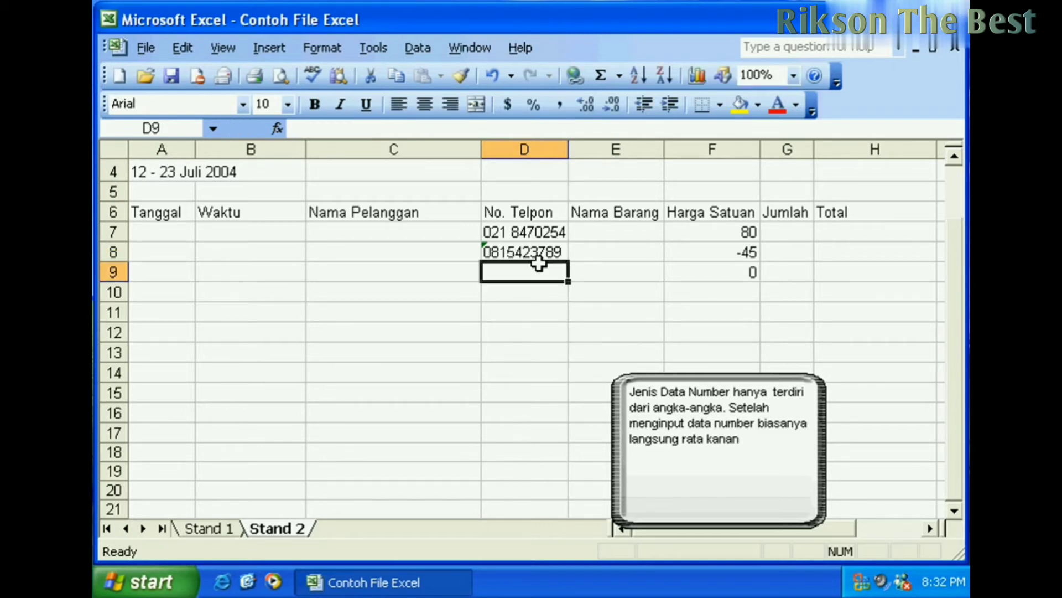
- Check that D7 and D8 hold the phone numbers as text
click(507, 257)
click(514, 288)
click(522, 234)
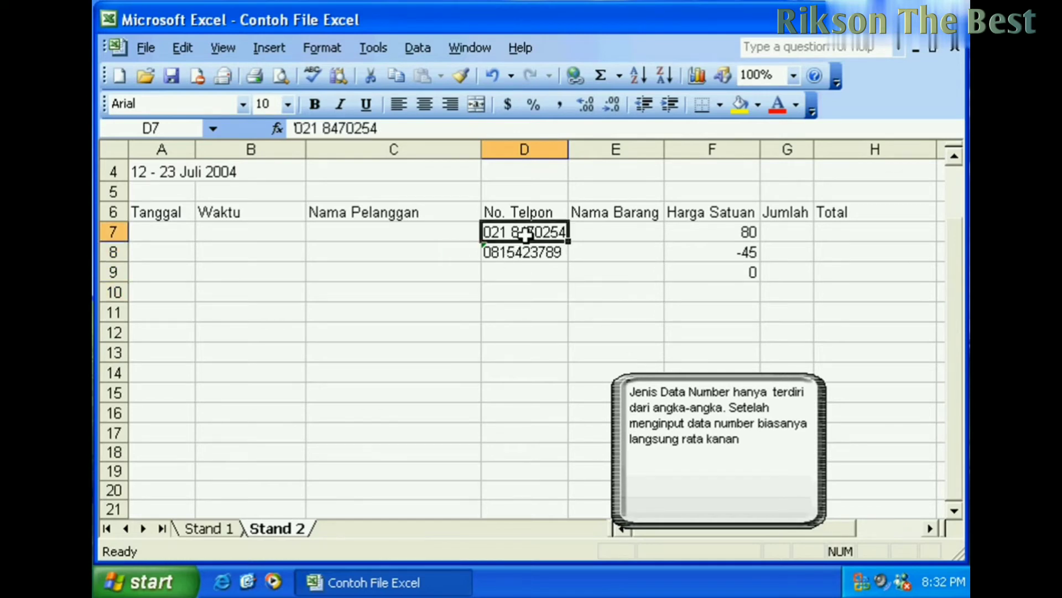
click(515, 274)
click(517, 248)
click(514, 272)
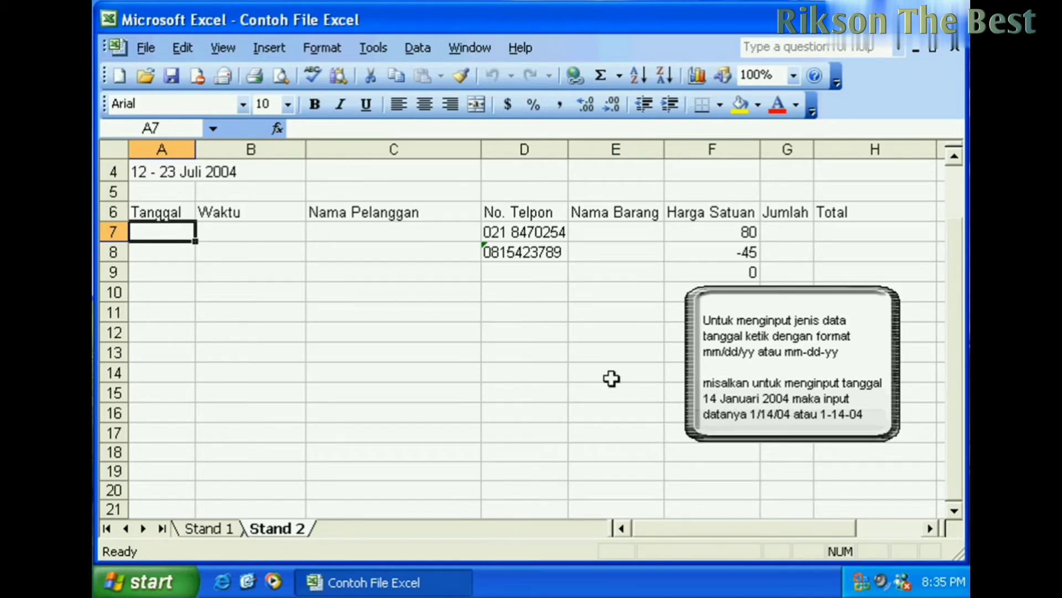
- Enter the date 1-14-04 in A7 and widen column A to show it fully
text(1)
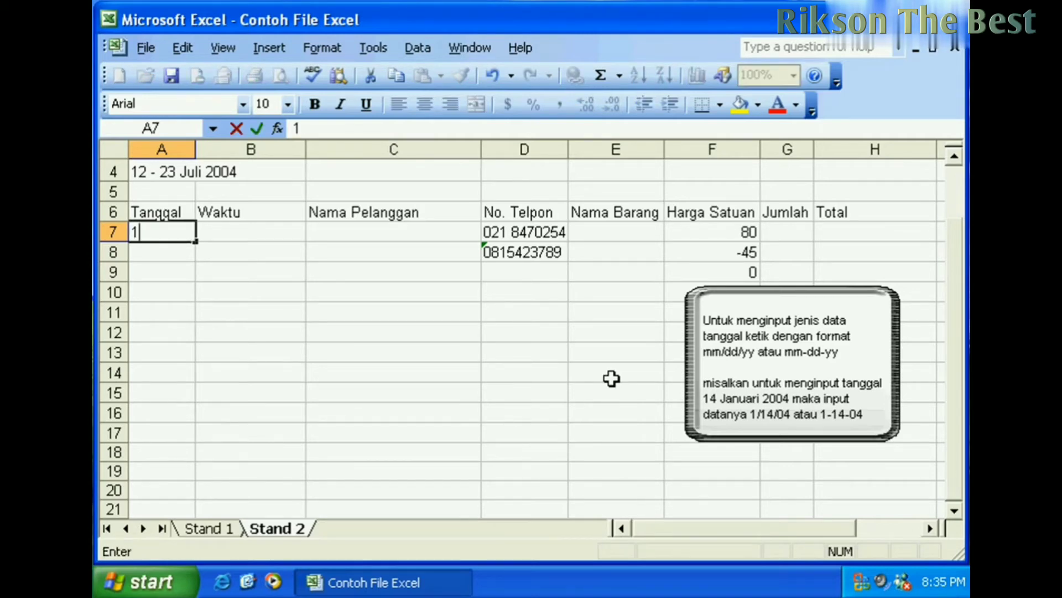
text(-14-04)
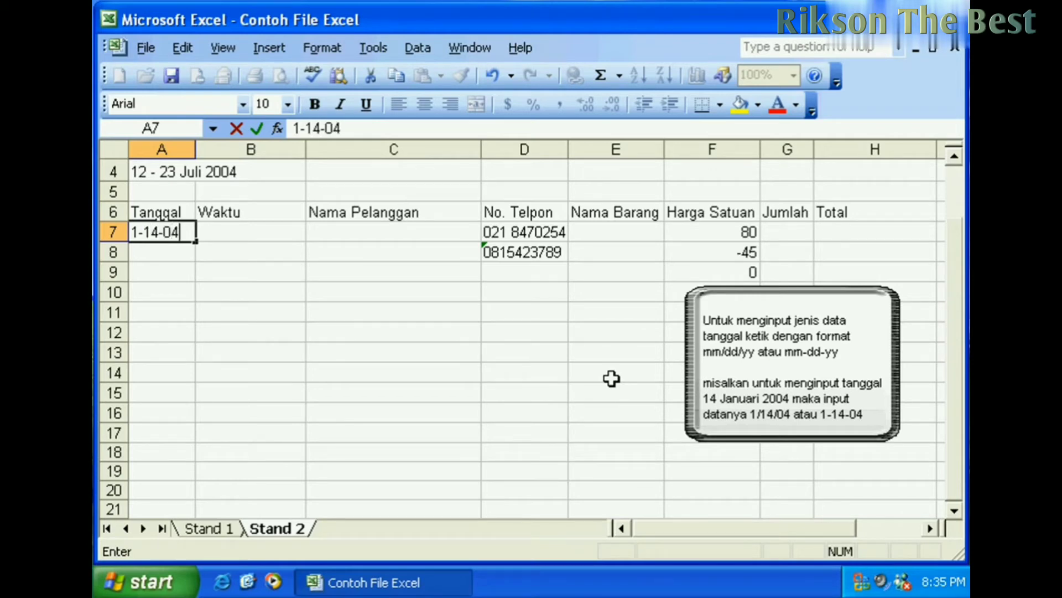
key(Return)
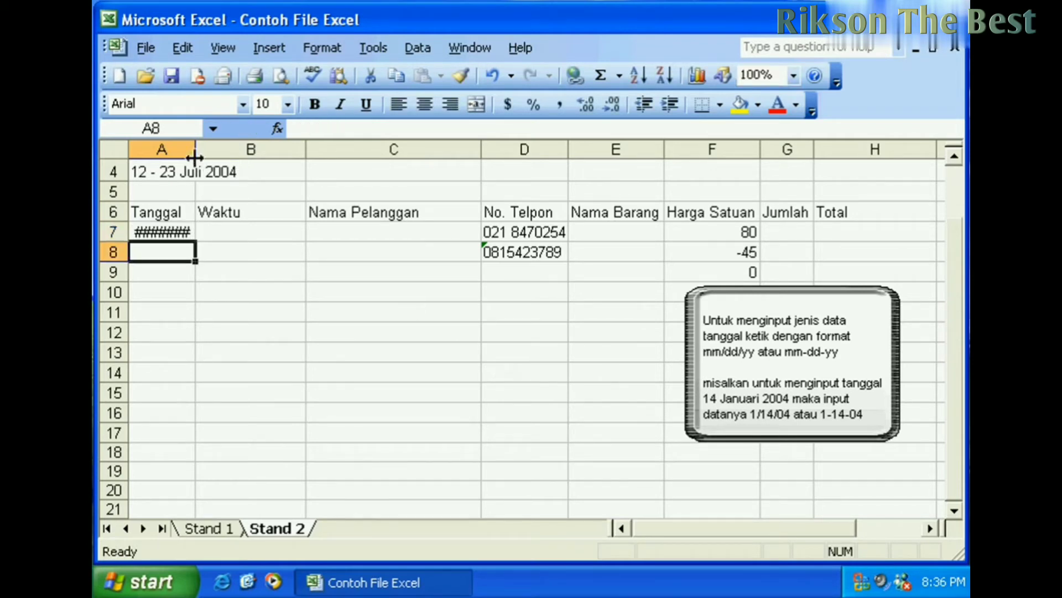
drag(198, 151, 210, 151)
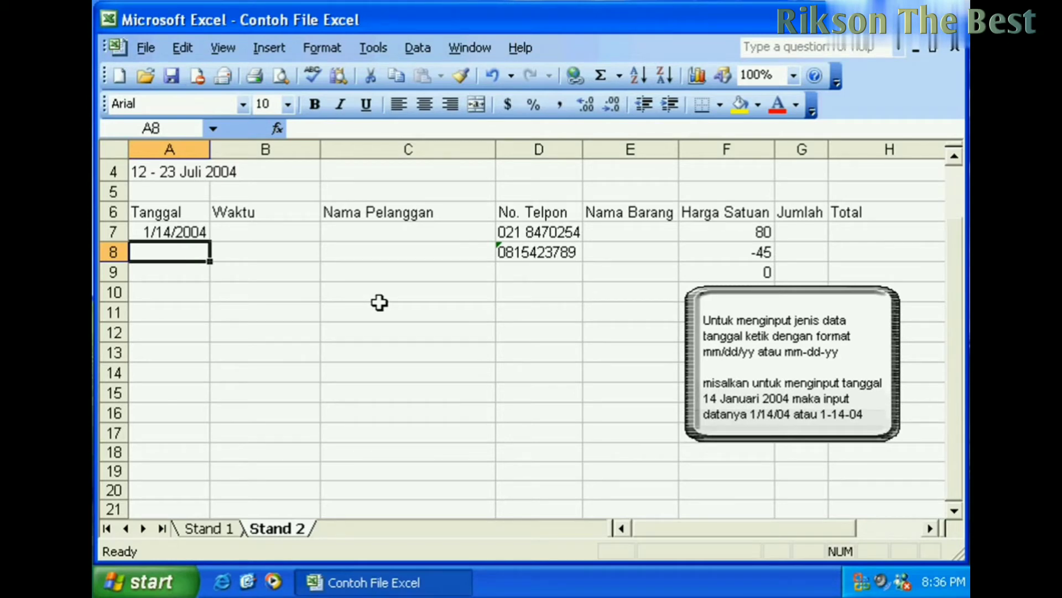
click(184, 234)
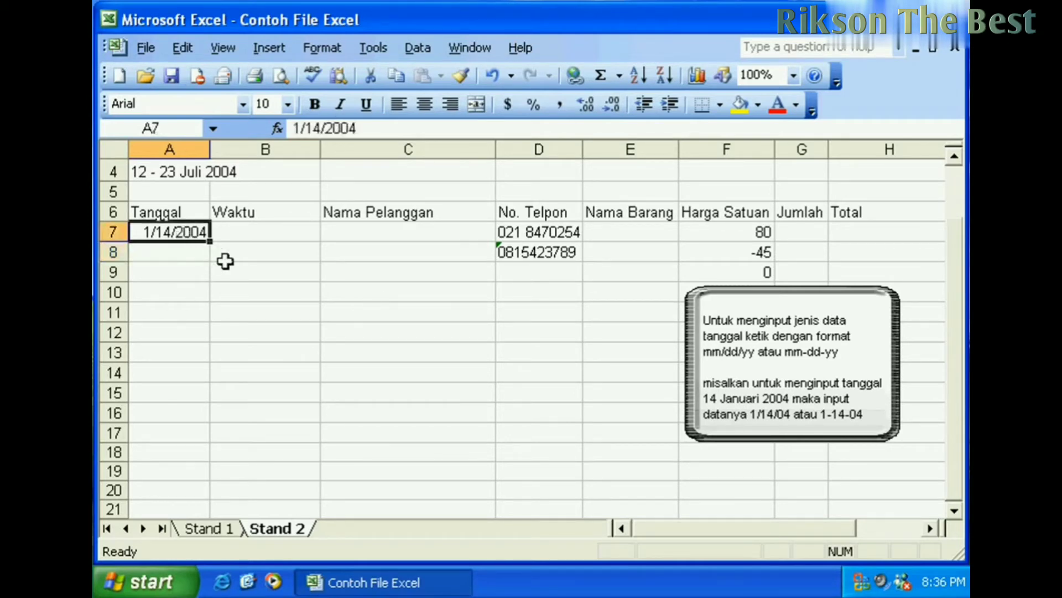
- Try the day-first date 14-1-04 in A8 and inspect how it is stored
click(189, 258)
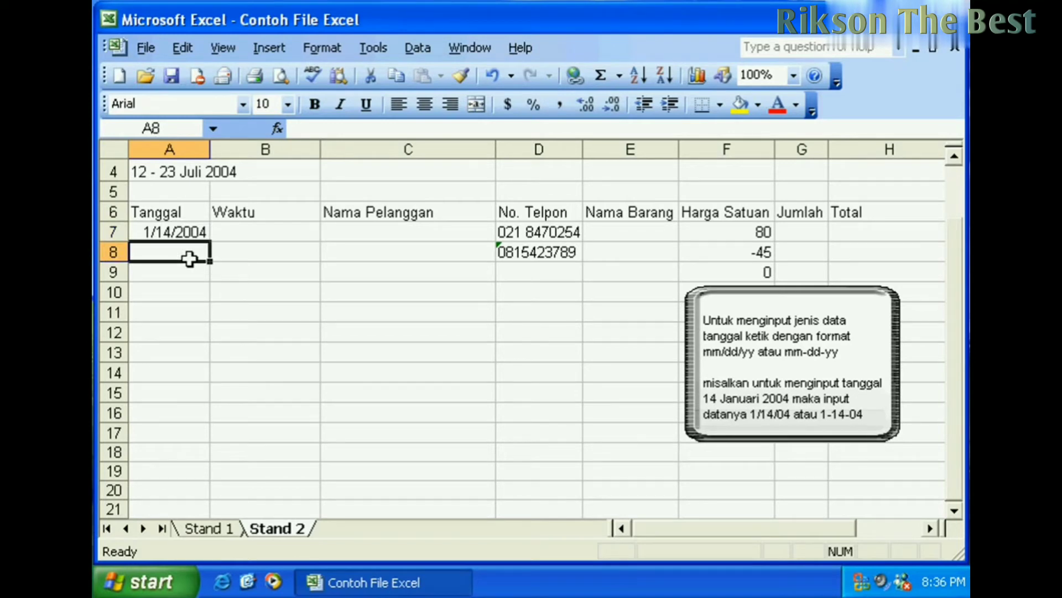
text(14-)
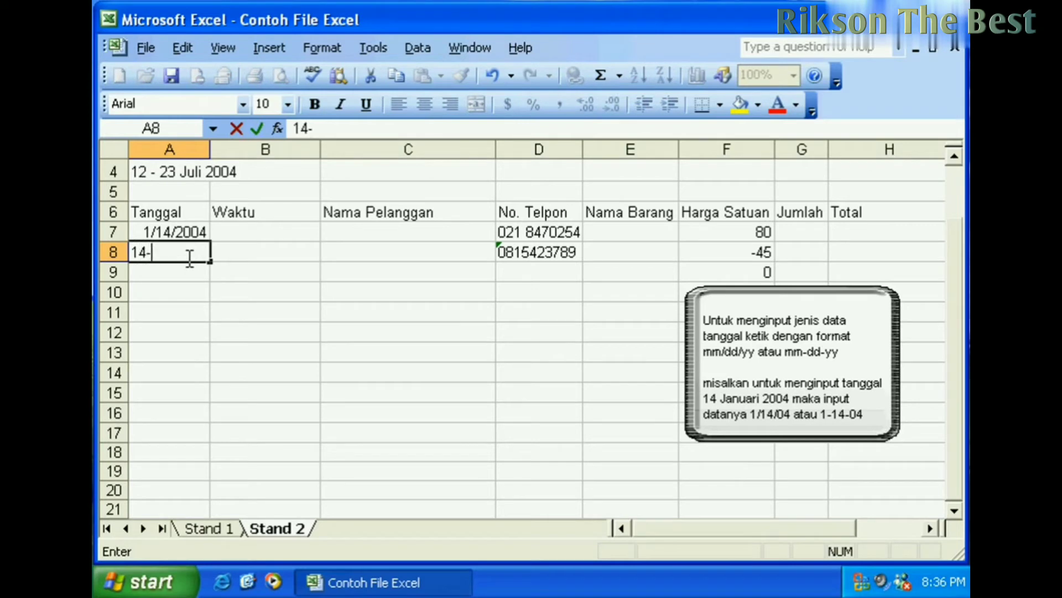
text(1-04)
key(Return)
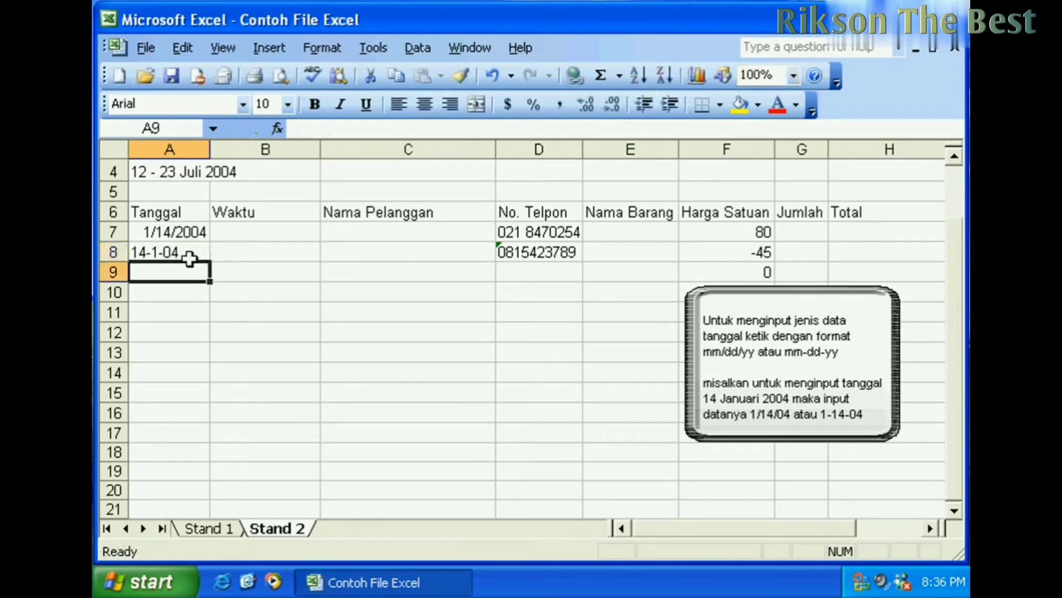
click(167, 252)
click(168, 297)
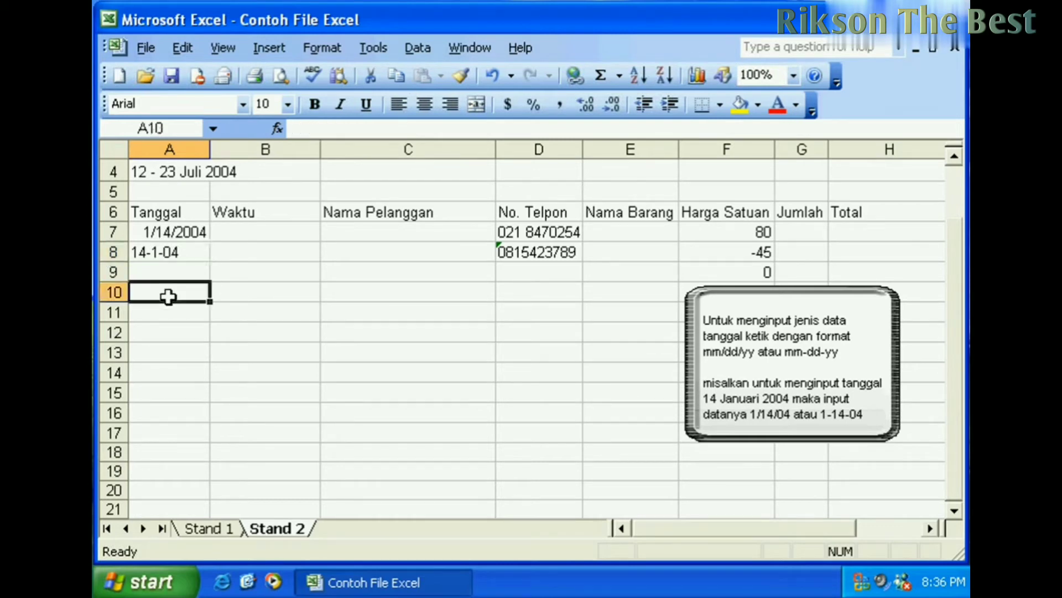
click(170, 252)
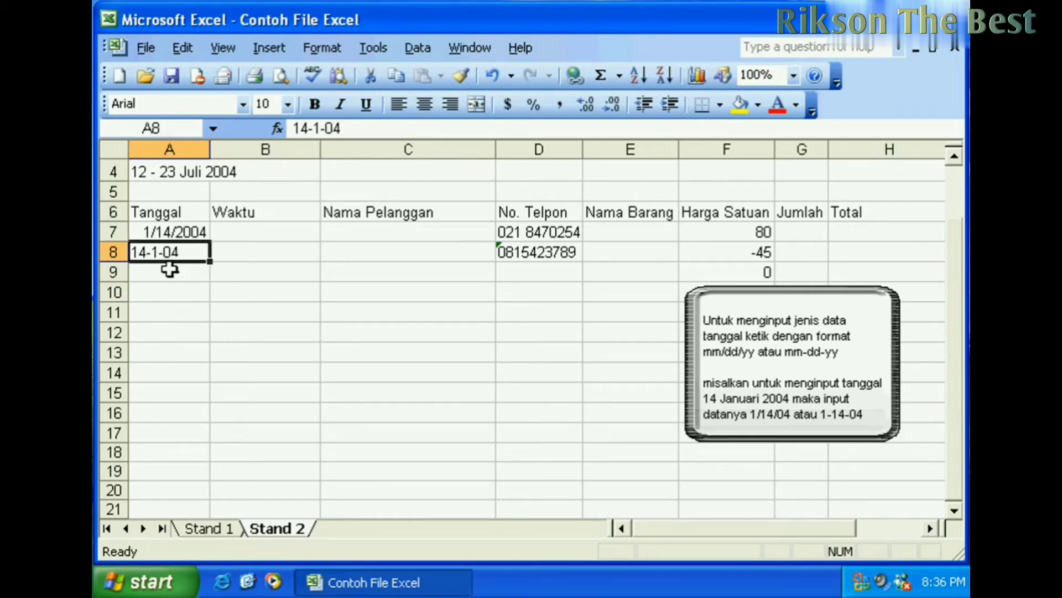
click(171, 270)
click(171, 251)
click(170, 272)
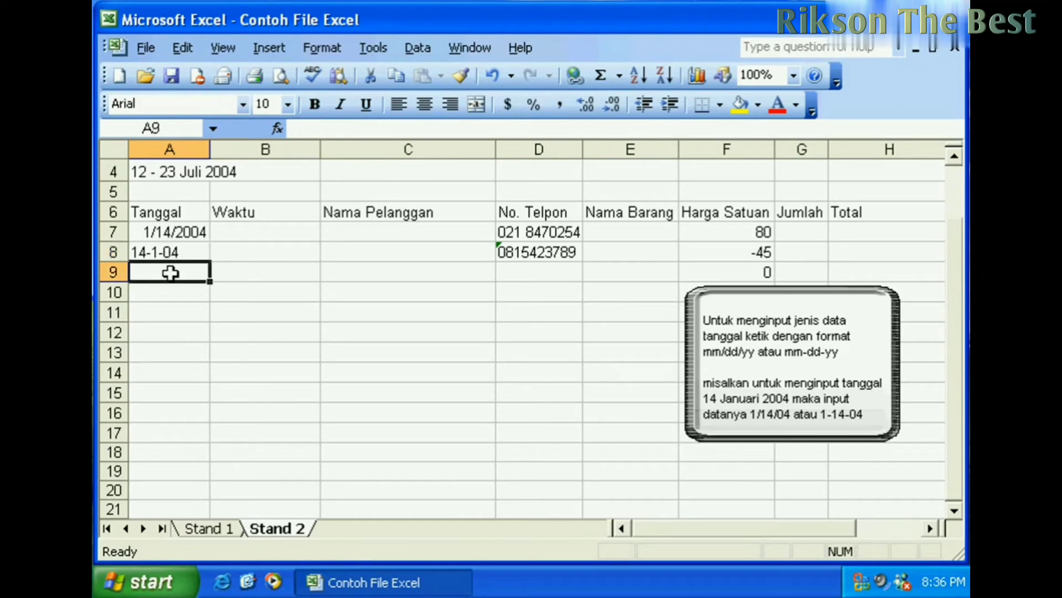
click(182, 248)
- Clear A8 and re-enter the date as 1-14-04
key(Delete)
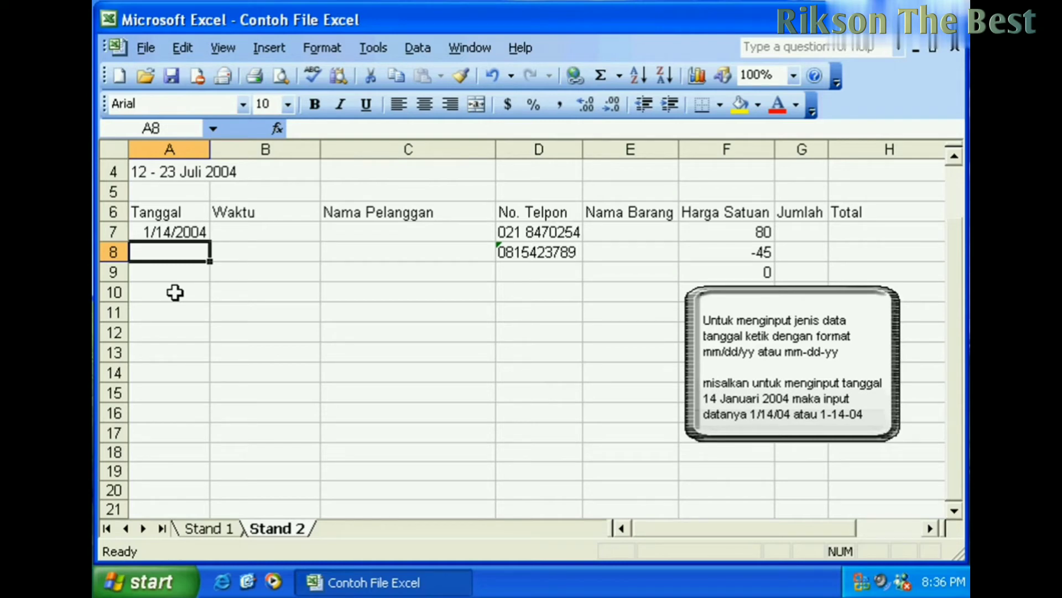
text(1)
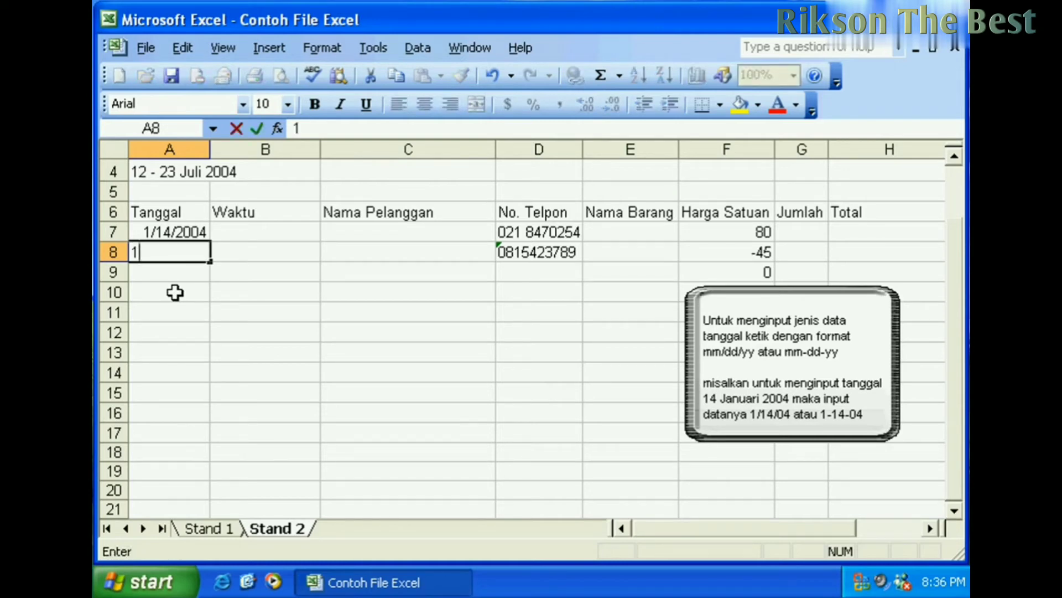
text(-1)
text(4-200)
key(BackSpace)
key(BackSpace)
key(BackSpace)
text(04)
key(Return)
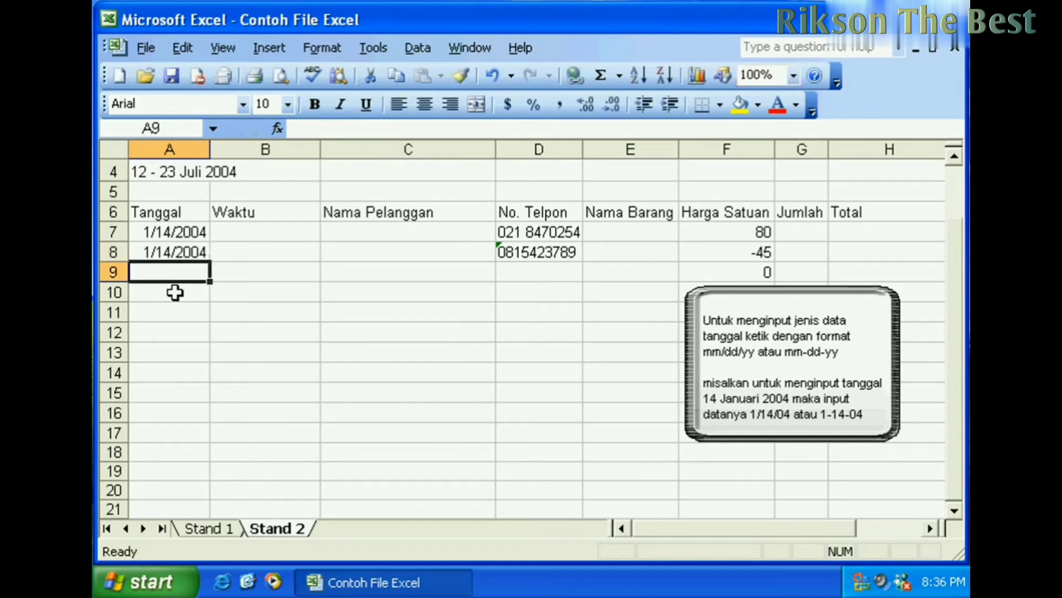
click(183, 250)
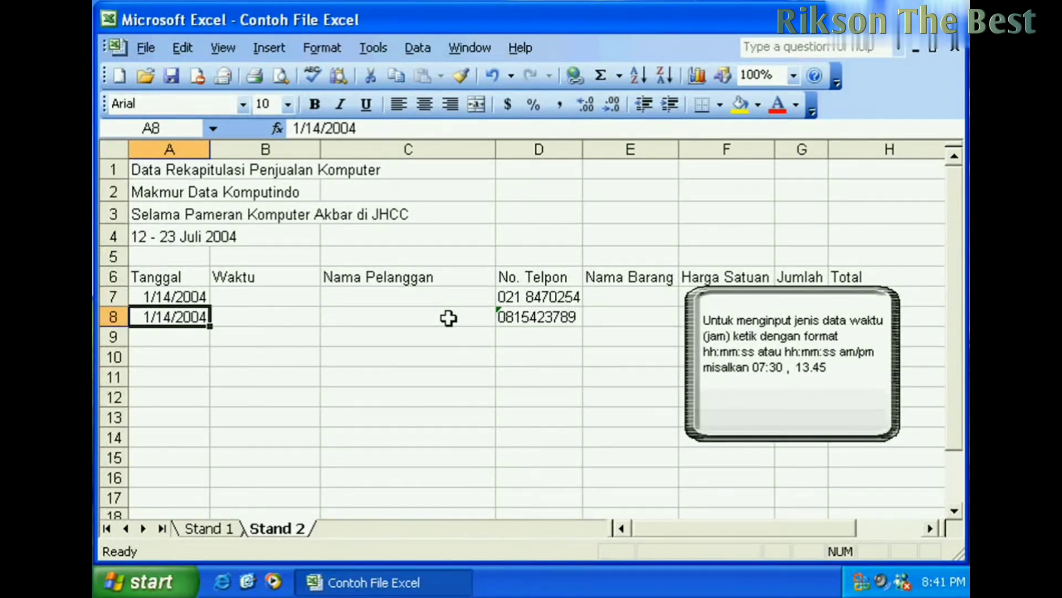
click(284, 295)
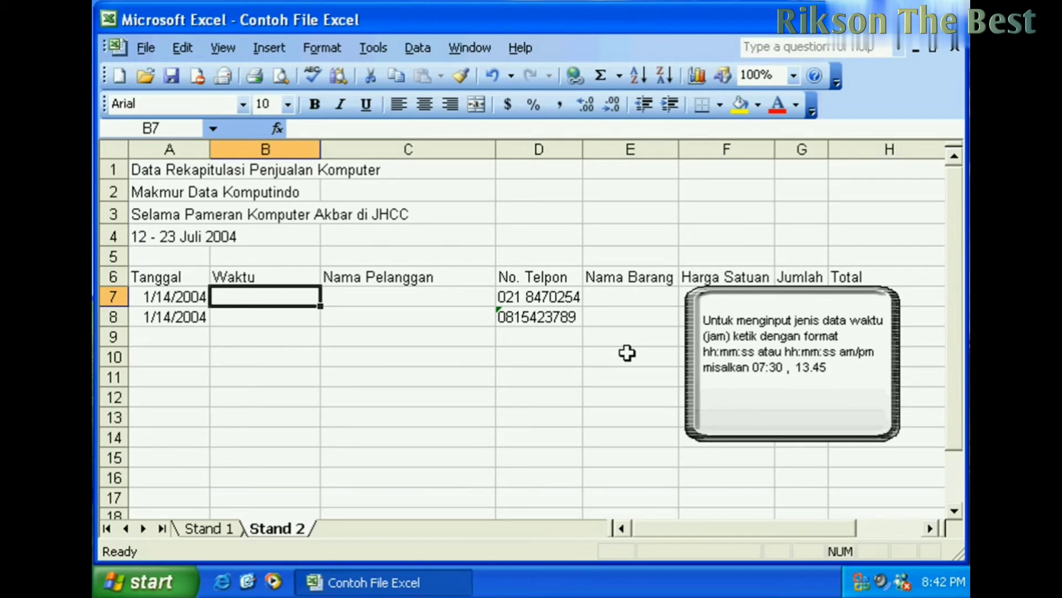
- Enter the times 07:30:45 in B7 and 13:45:00 in B8
text(0)
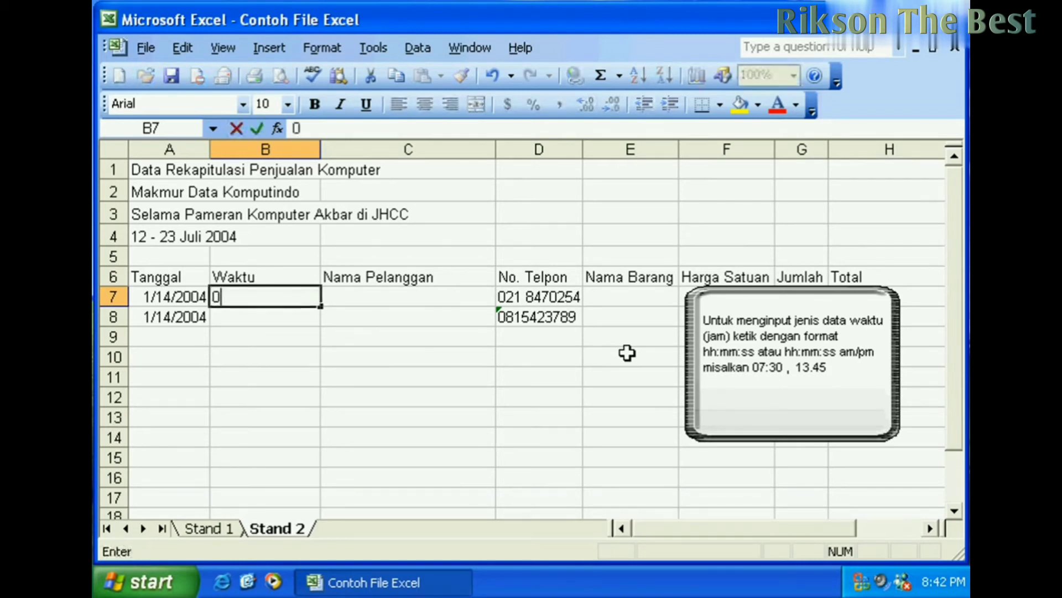
text(7:30)
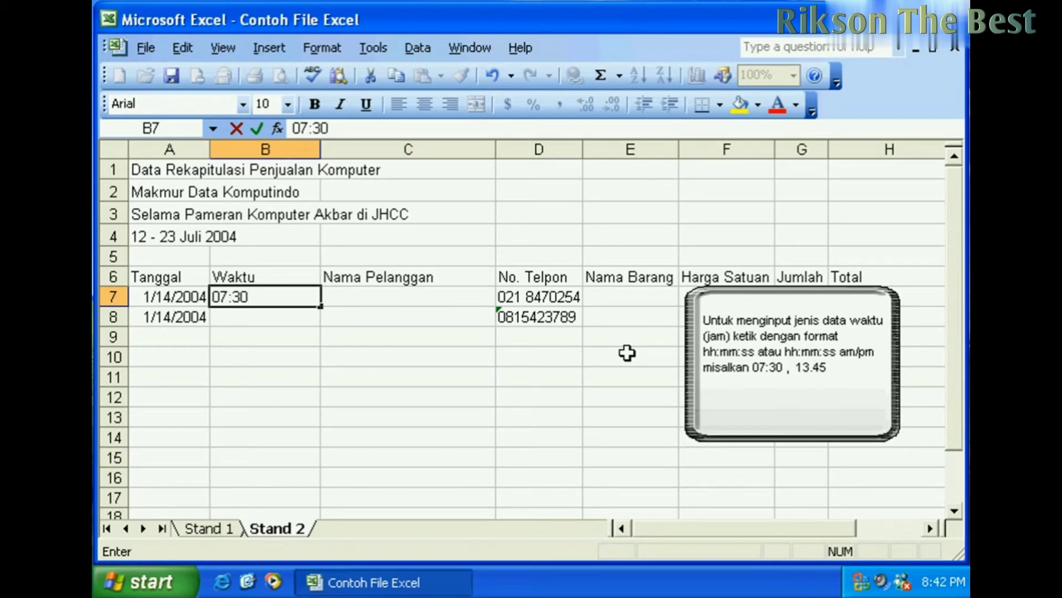
text(:45)
key(Return)
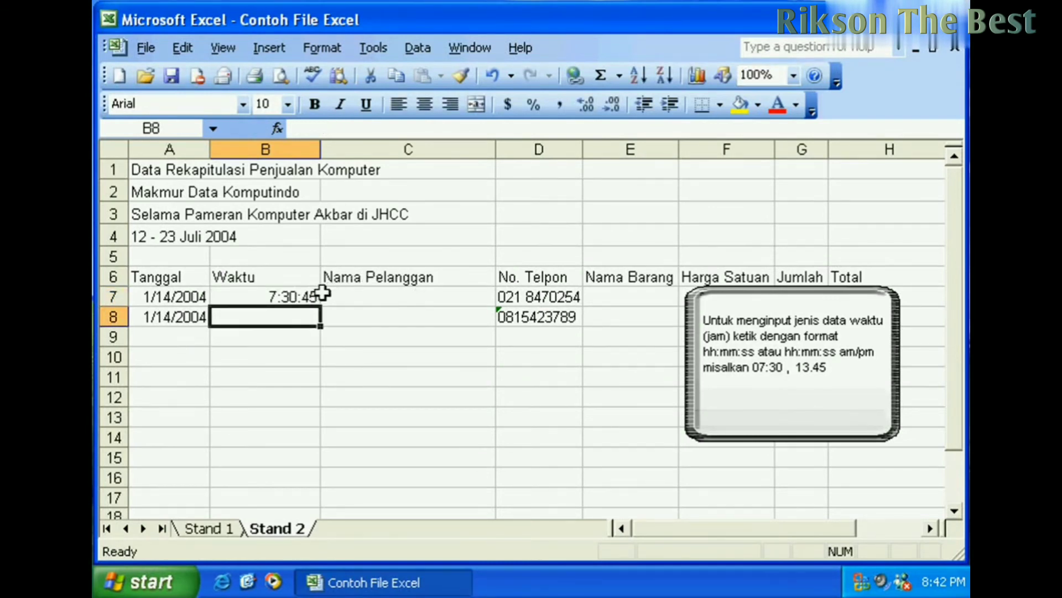
text(13)
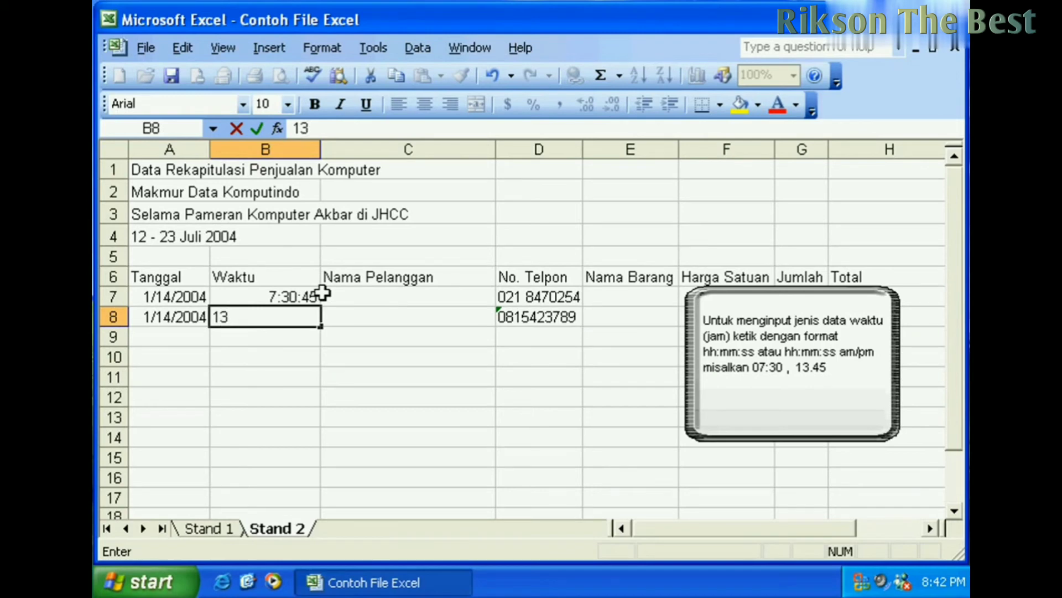
text(:45:00)
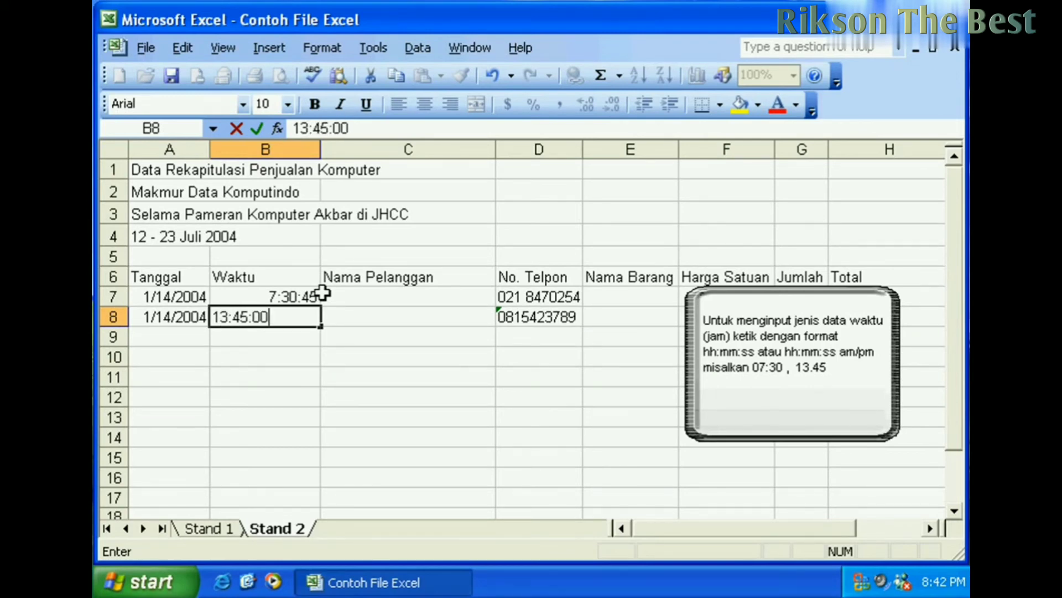
key(Return)
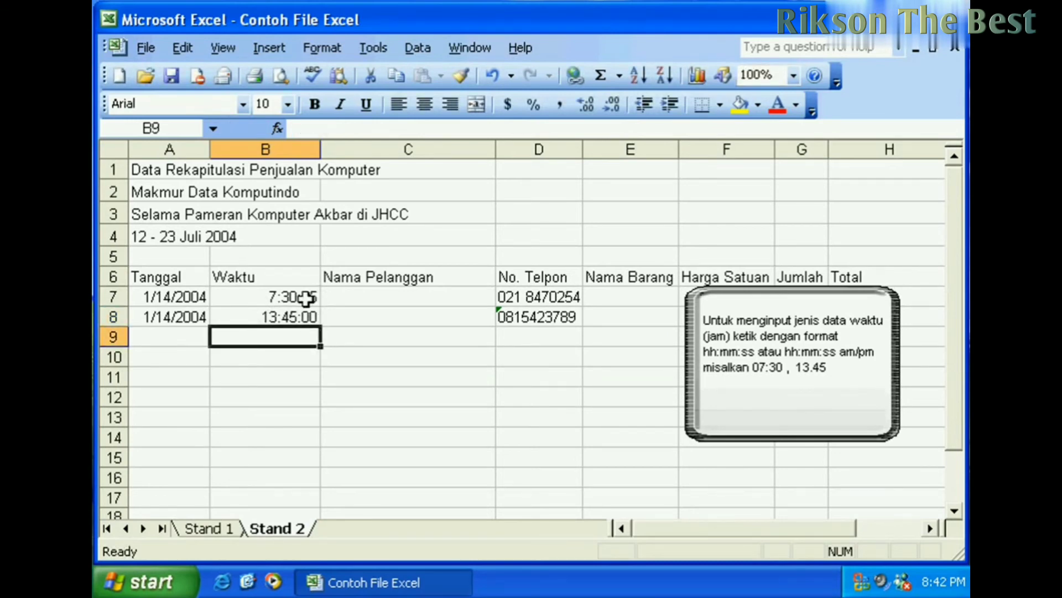
- Enter the time 02:21:00 AM in B9
text(2)
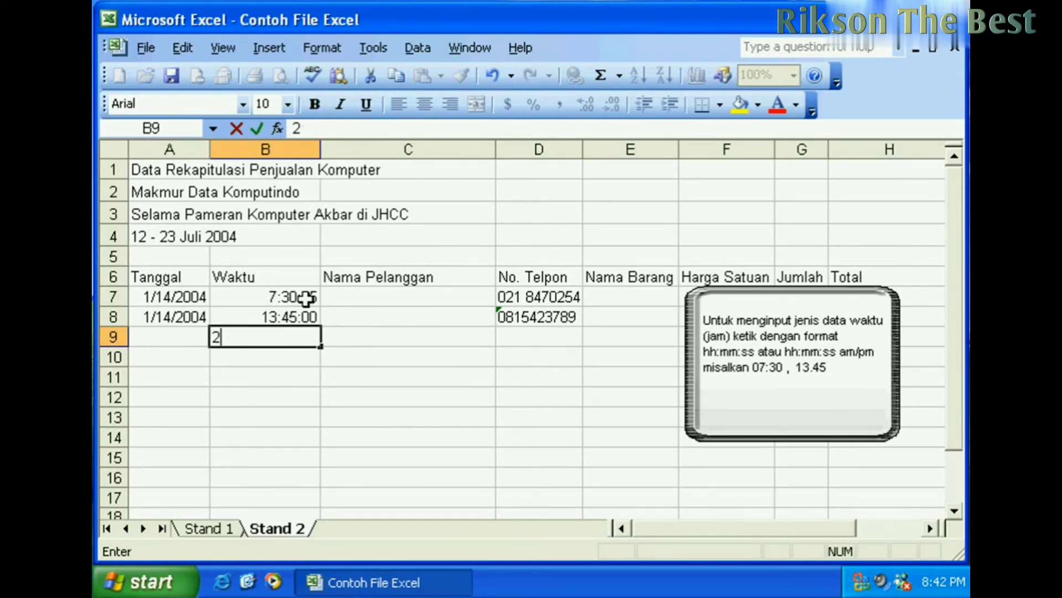
key(BackSpace)
text(02:21:)
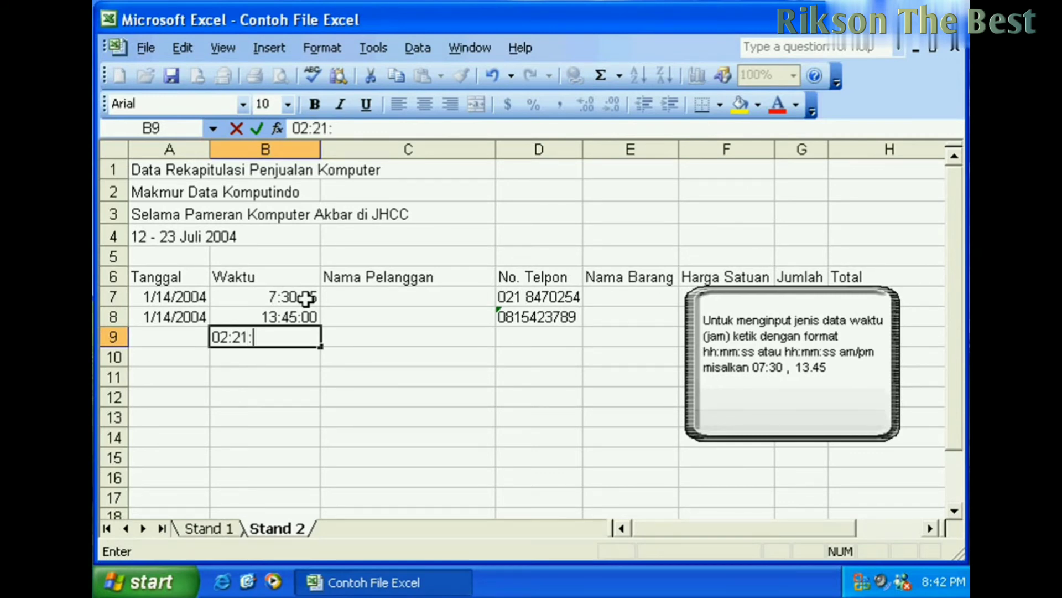
text(00 AMp)
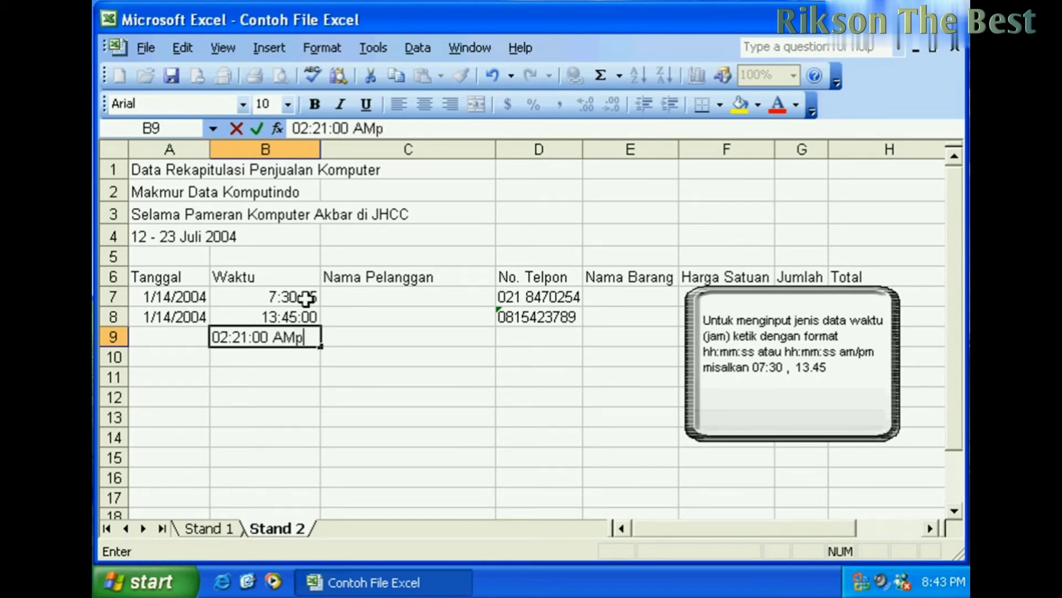
key(BackSpace)
key(Return)
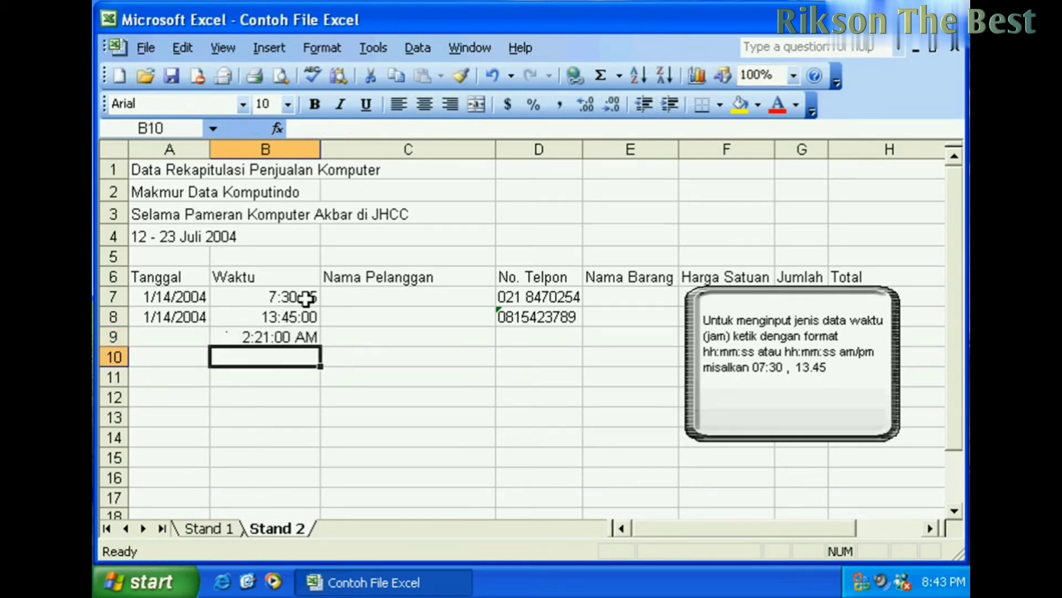
- Change B9 to 2:21:00 PM by editing it in the formula bar
click(314, 335)
click(375, 123)
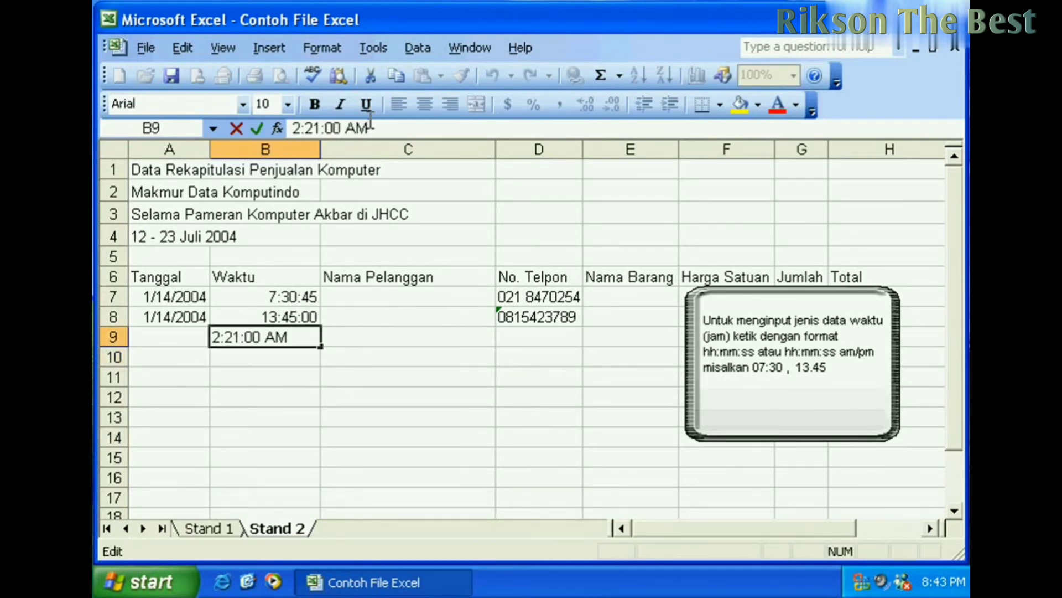
key(BackSpace)
key(BackSpace)
text(Pm)
key(BackSpace)
text(M)
key(Return)
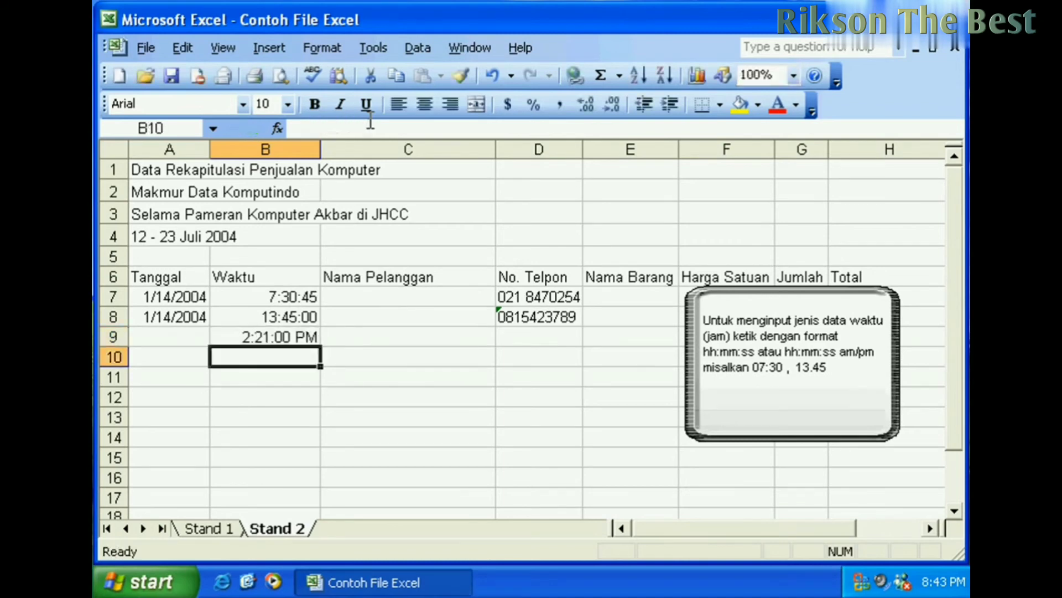
- Compare the stored times in B7, B8 and B9
click(284, 337)
click(307, 315)
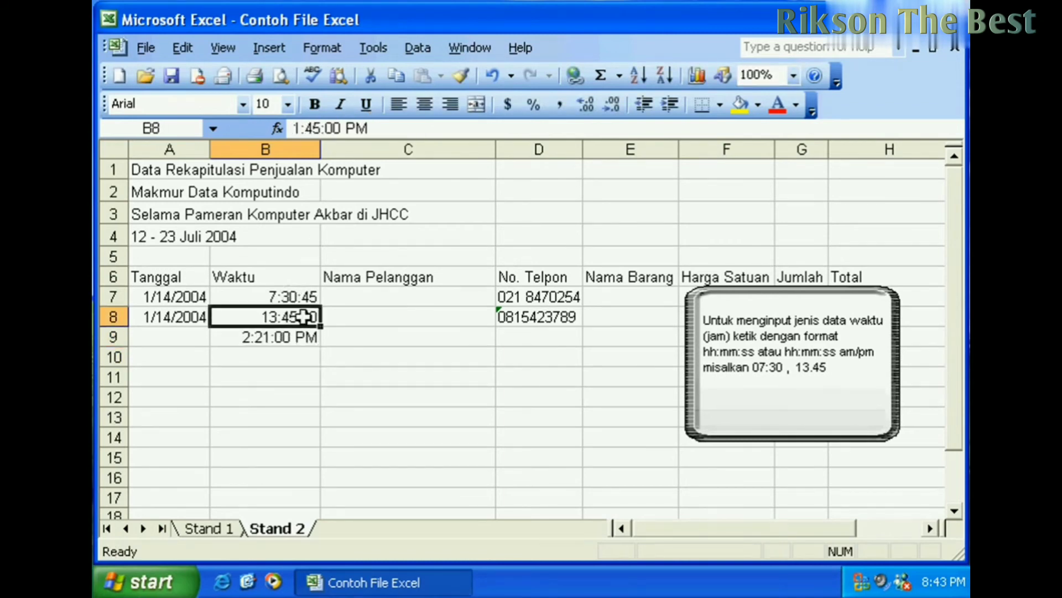
click(304, 338)
click(304, 318)
click(304, 336)
click(303, 315)
click(304, 294)
click(308, 316)
click(304, 337)
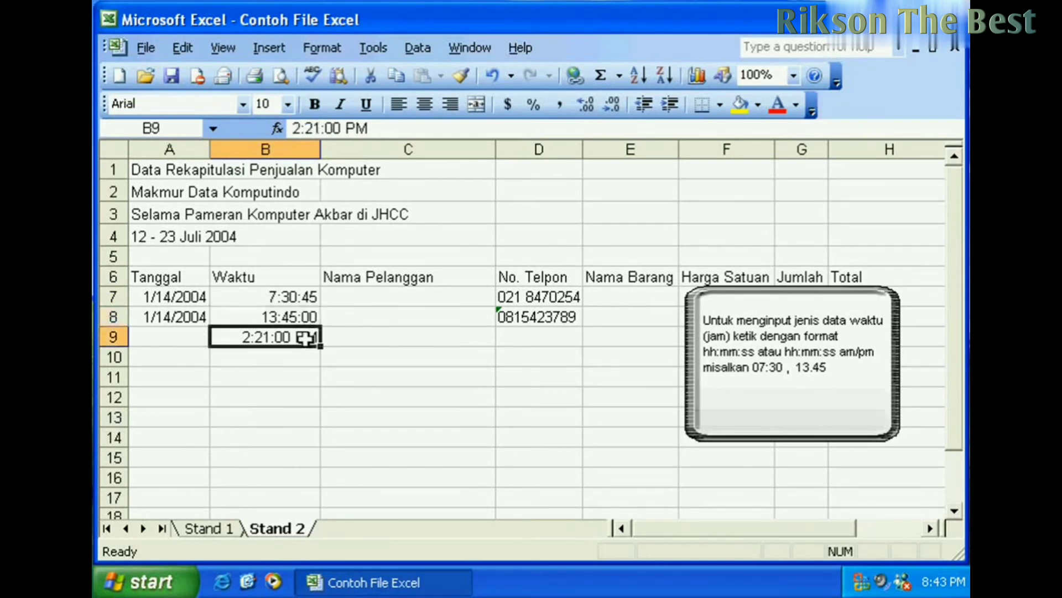
click(305, 315)
click(308, 297)
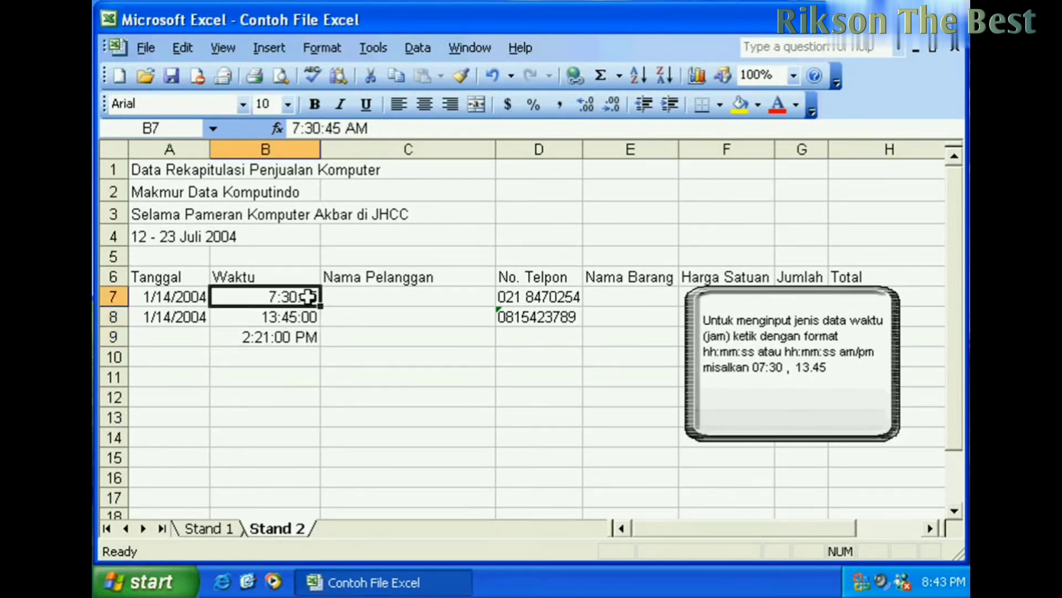
- Check the date in A8, the price 80 in F7 and the D6 header, then select F10
click(184, 314)
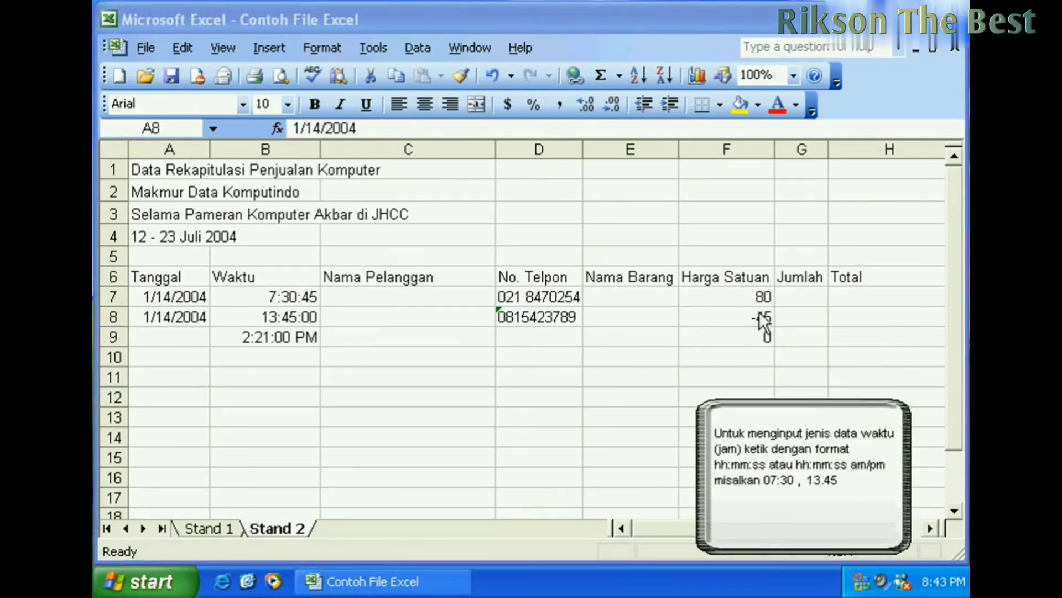
click(760, 313)
click(760, 297)
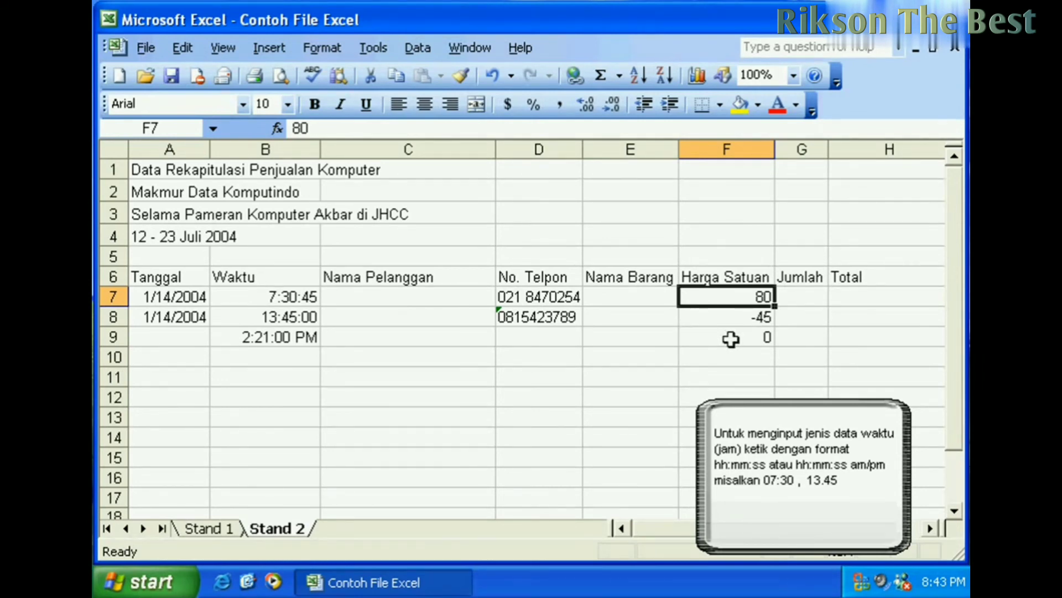
click(542, 276)
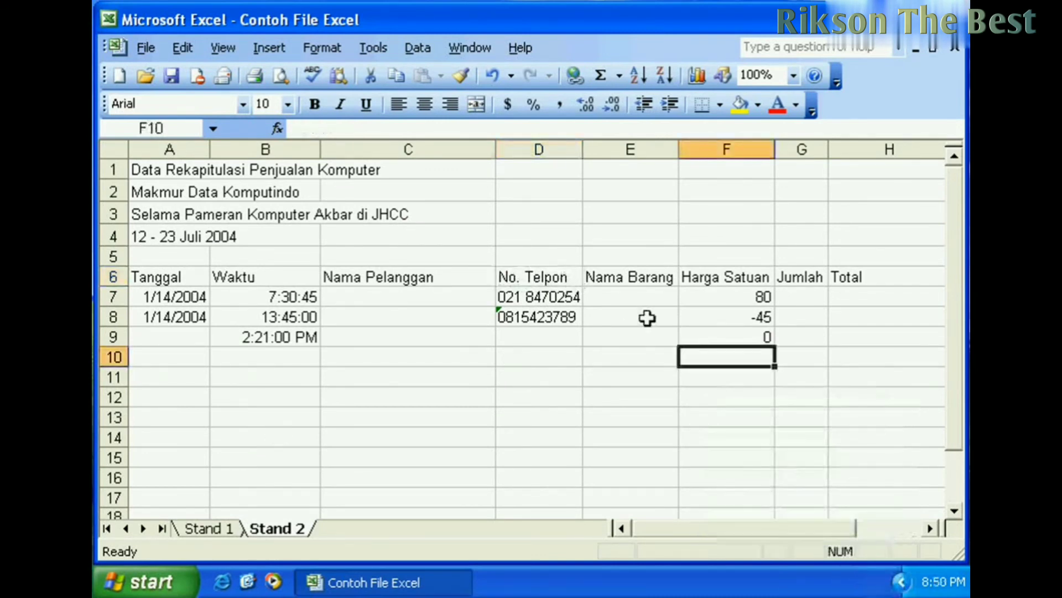
click(696, 391)
click(718, 361)
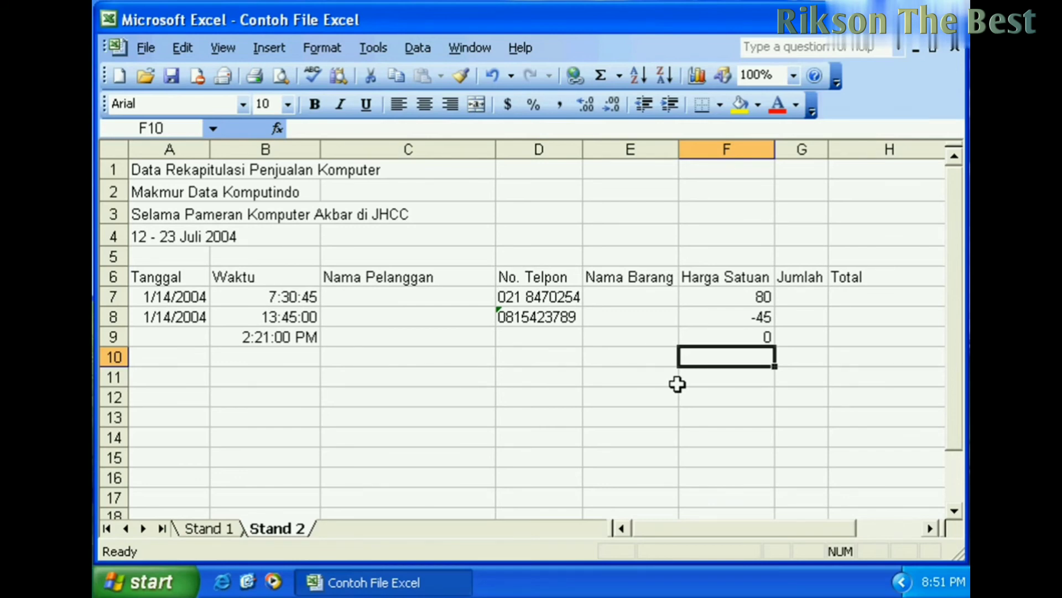
- Enter 2.5 in F10, then try 2,5 in F11 and clear it
text(2)
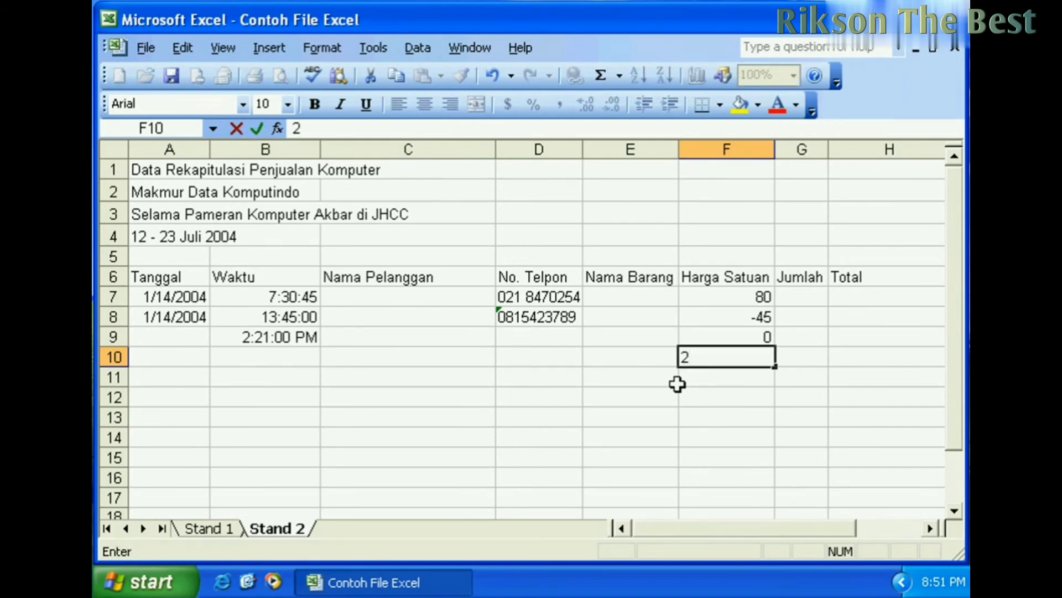
text(.5)
key(Return)
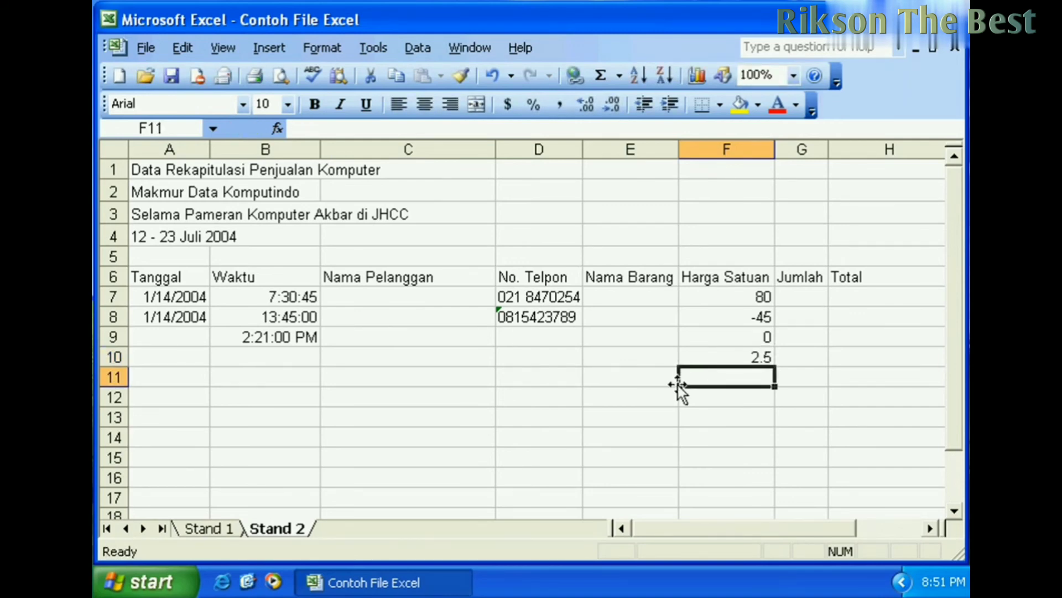
text(2,5)
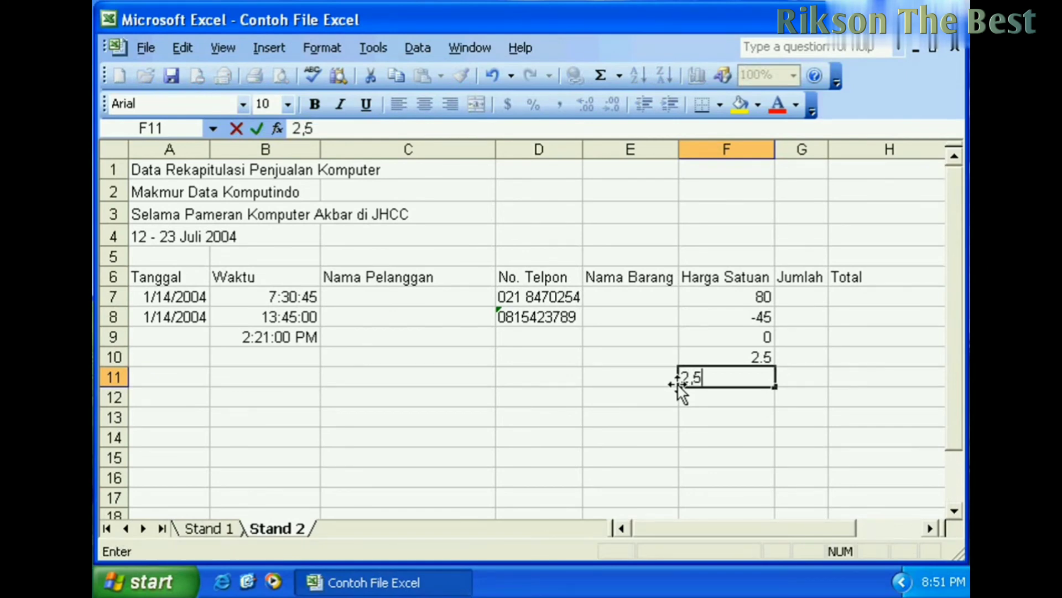
key(Return)
click(709, 380)
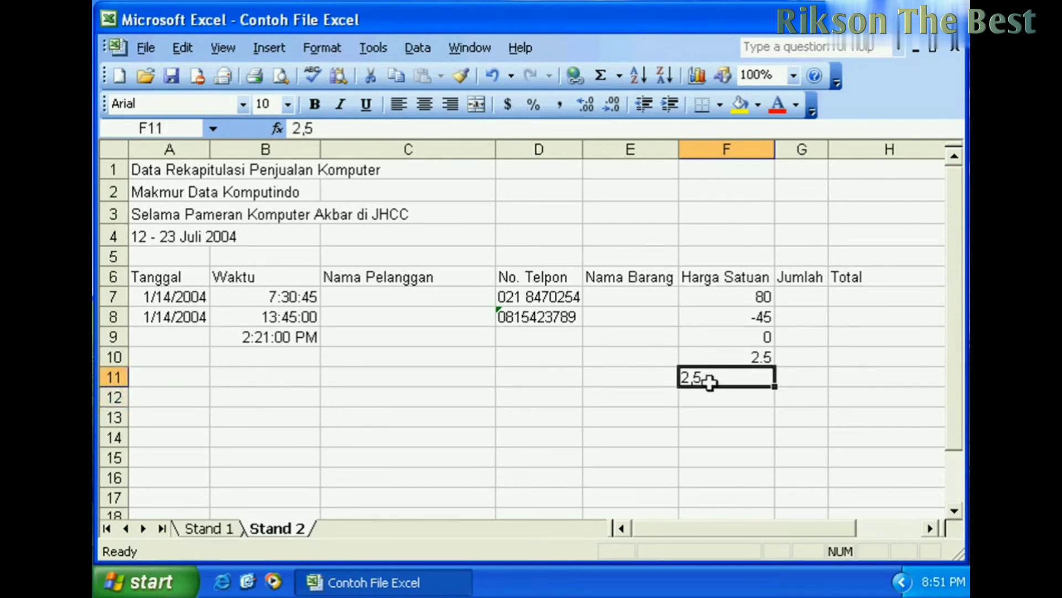
key(Return)
click(710, 381)
key(Delete)
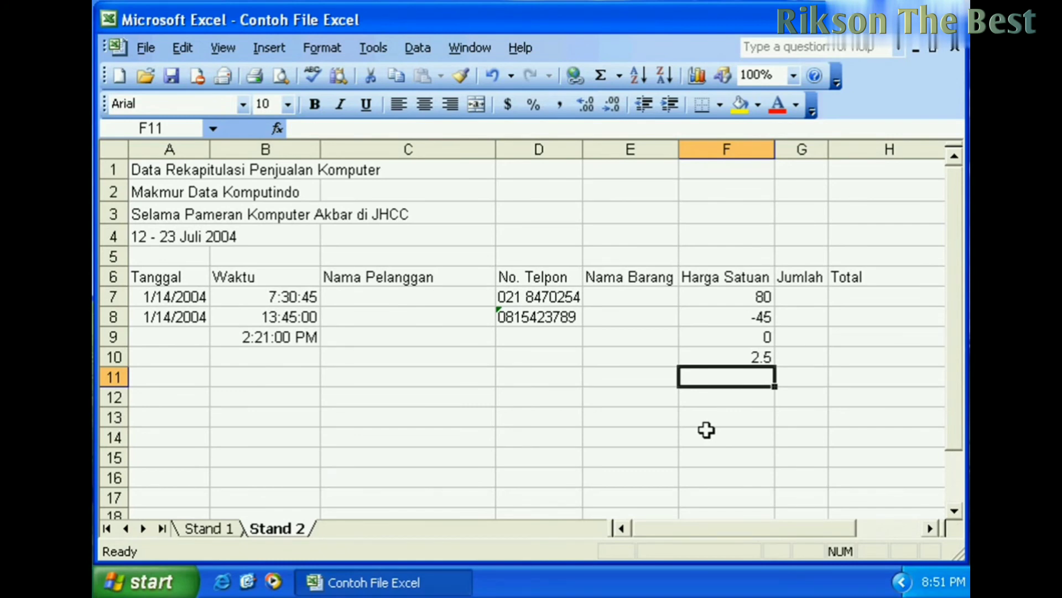
- Type 5000 in F11 and change it to 5.000, which Excel shows as 5
text(5)
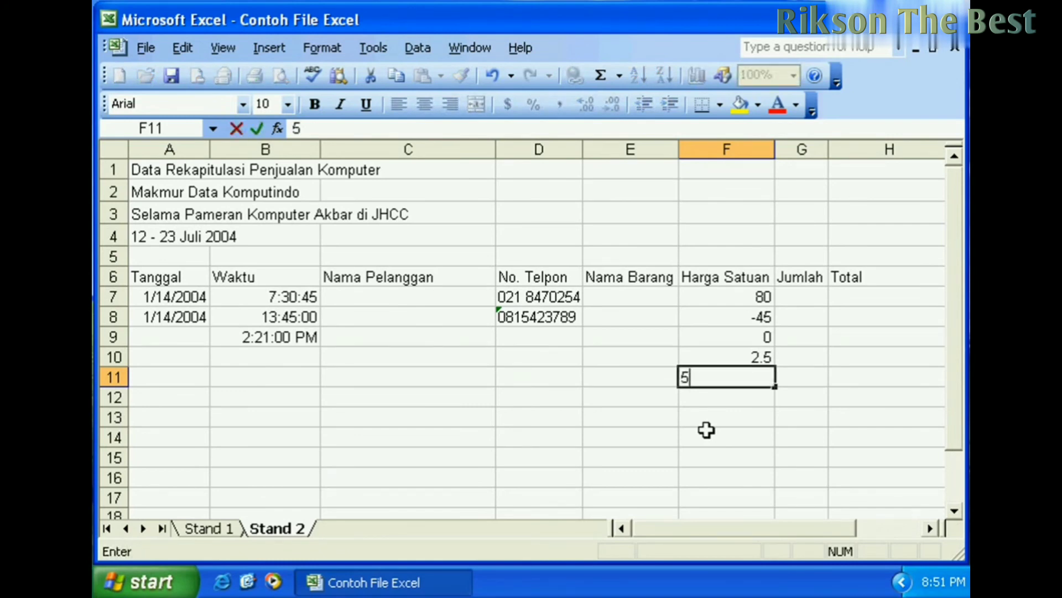
text(000)
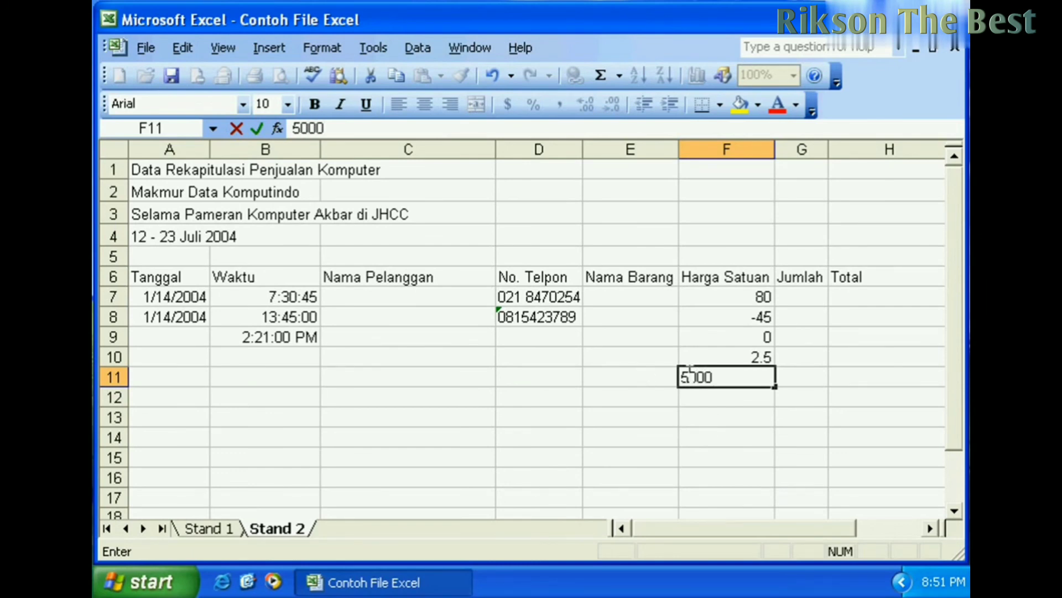
click(693, 377)
click(731, 377)
click(691, 379)
text(.)
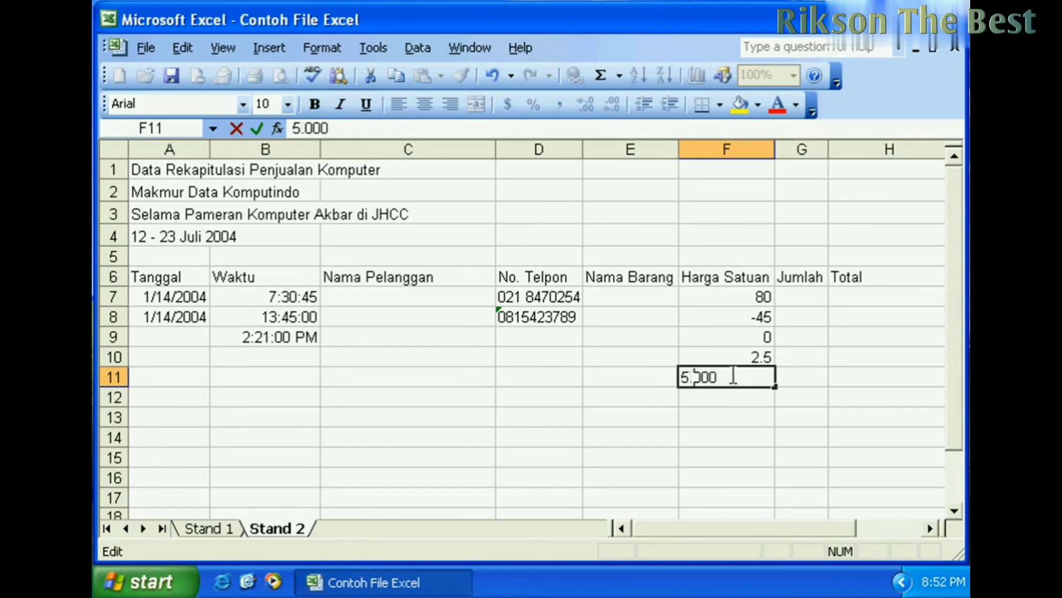
key(Return)
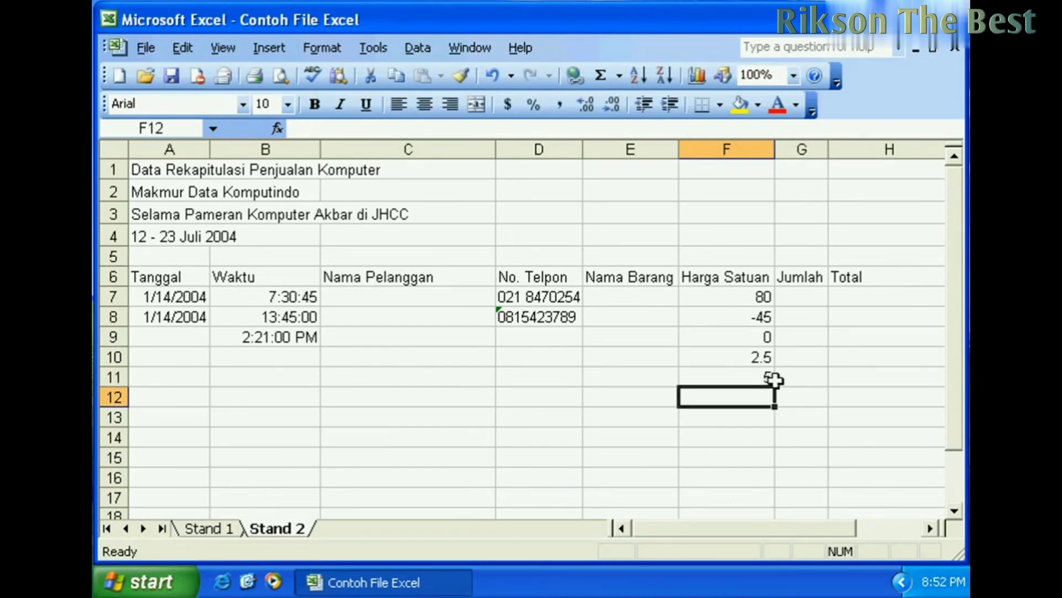
click(759, 374)
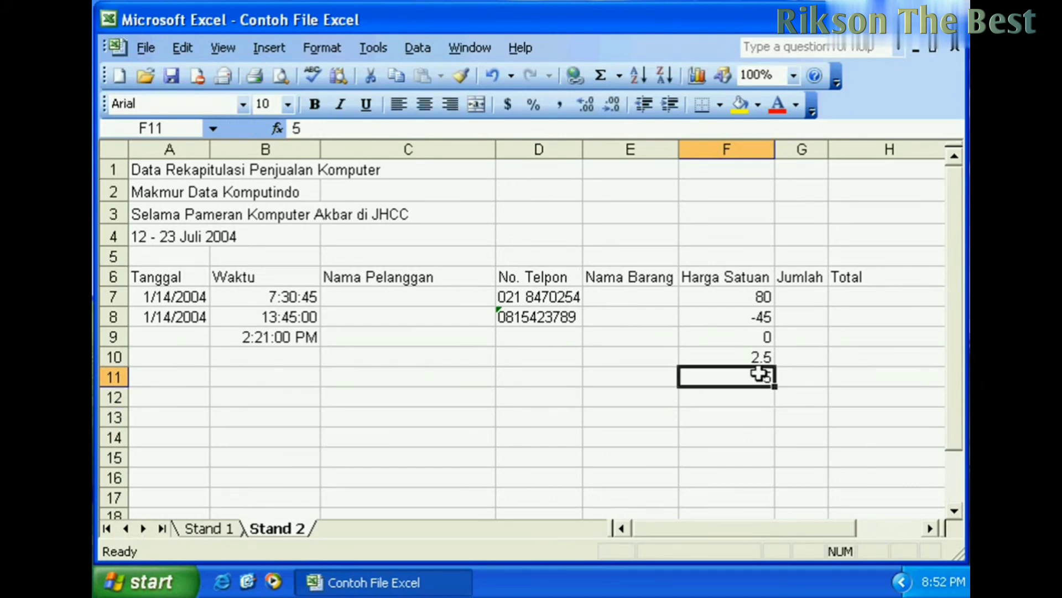
- Re-enter 5000 in F11 in place of the 5
click(408, 149)
click(751, 378)
text(5000)
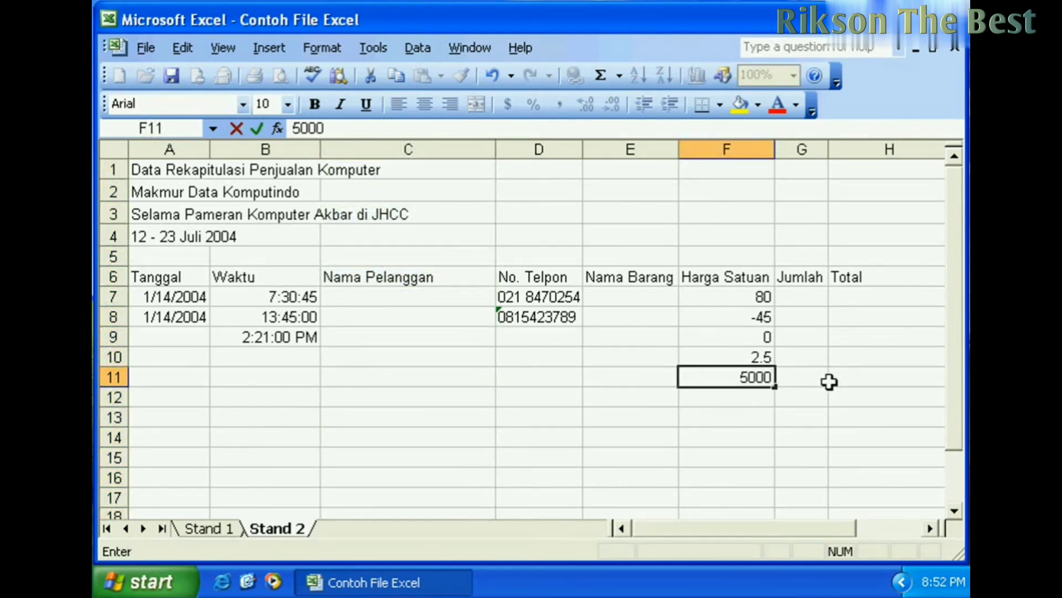
key(Return)
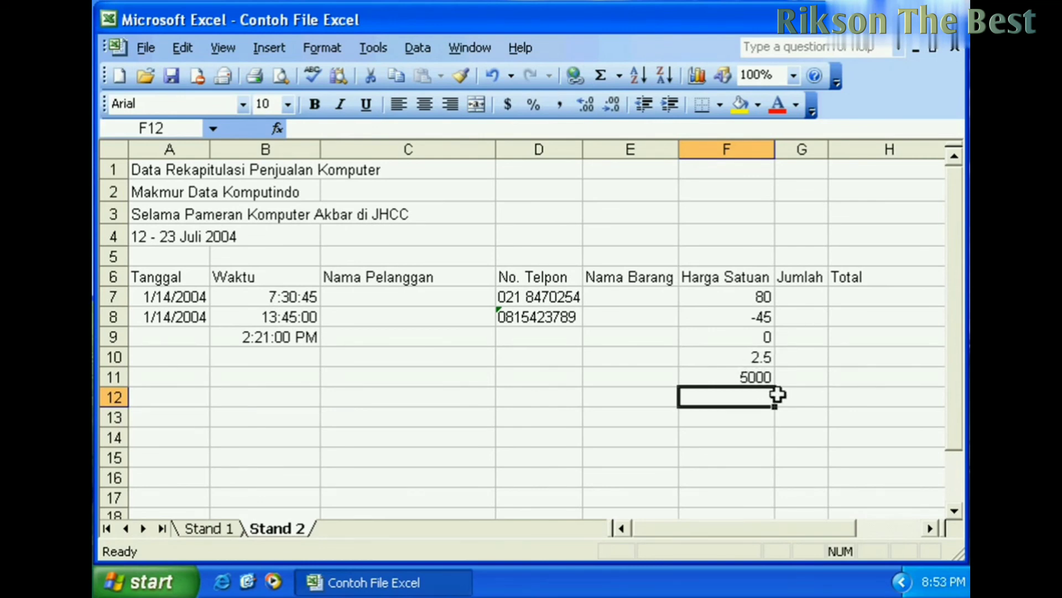
click(730, 380)
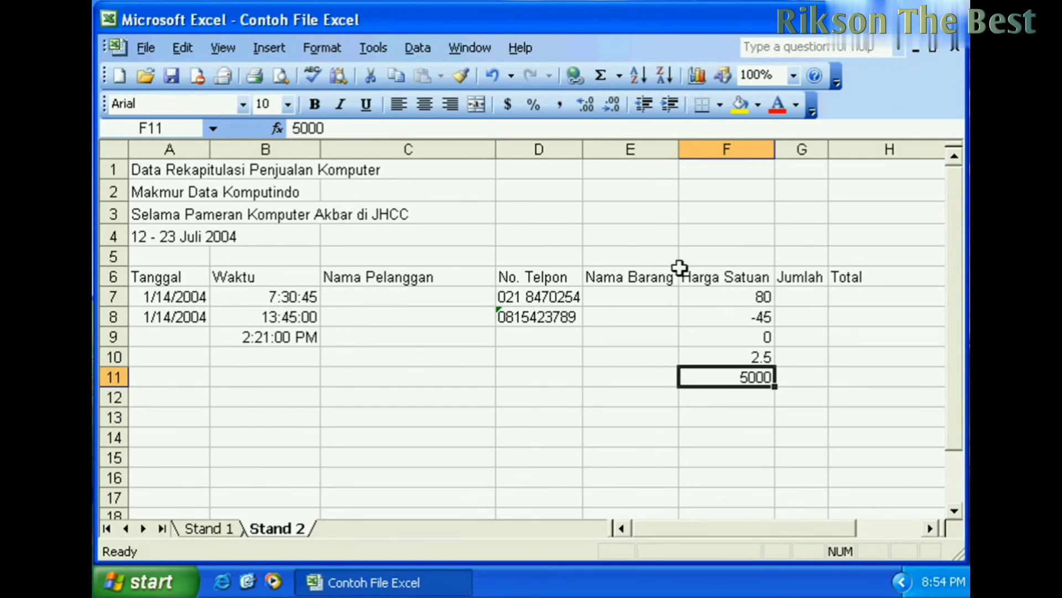
click(377, 373)
click(405, 330)
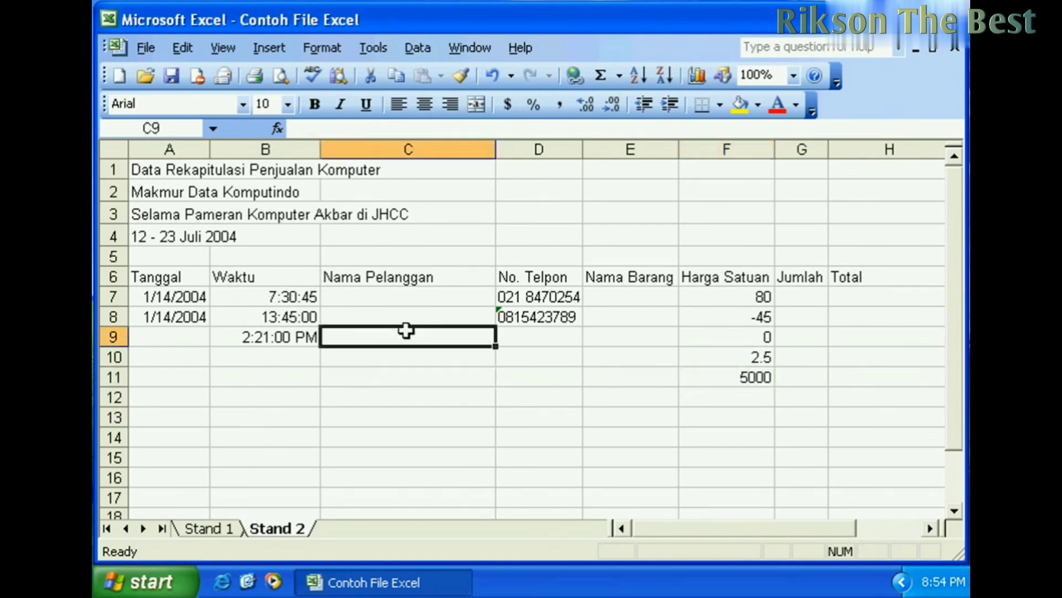
click(408, 304)
click(465, 329)
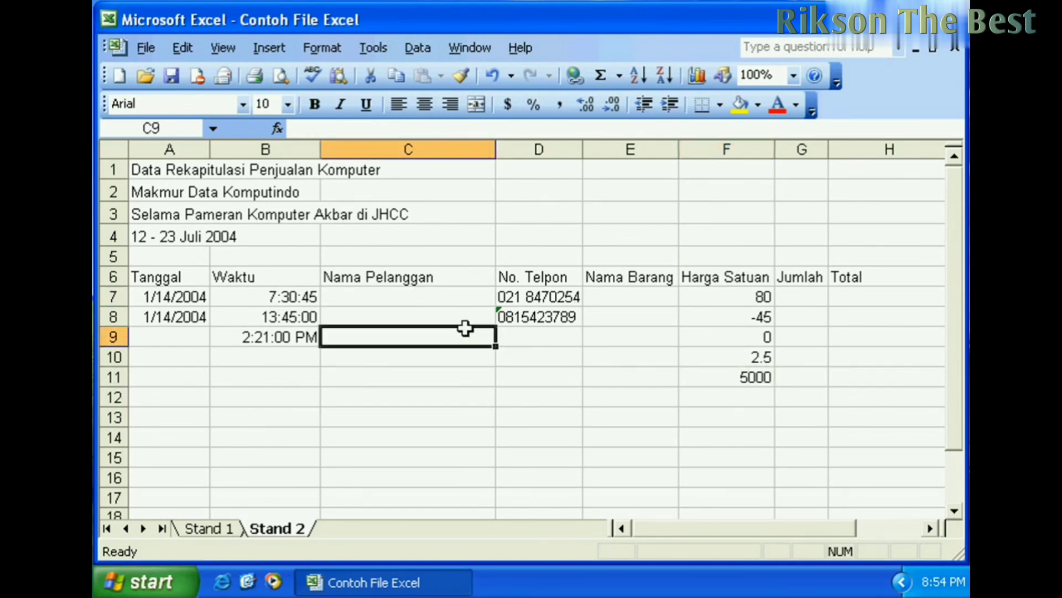